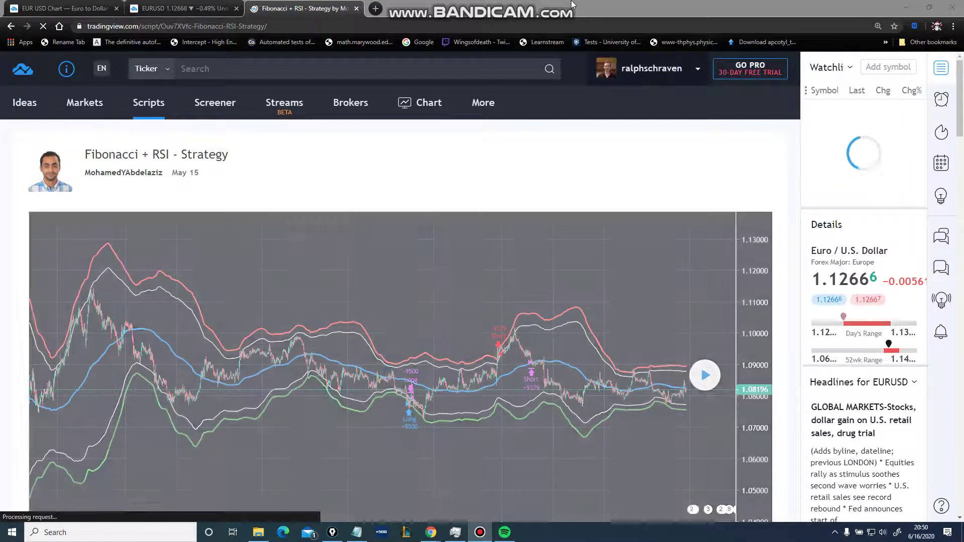
{"action": "left_click_drag", "start_coordinate": [784, 8], "coordinate": [784, 27]}
{"action": "double_click", "coordinate": [784, 28]}
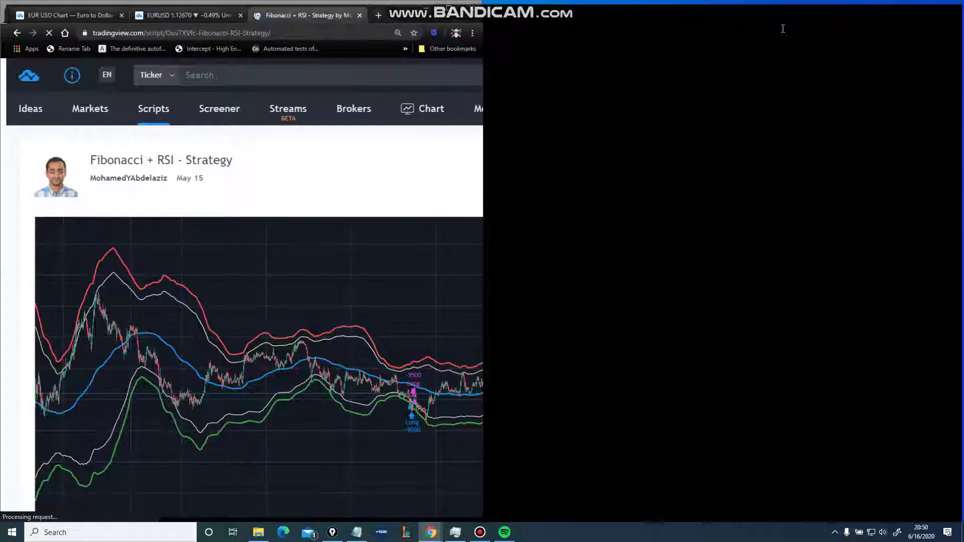
{"action": "key", "text": "super+Up"}
Examine the published Fibonacci + RSI strategy's chart and read through its description down to the strategy report
{"action": "scroll", "coordinate": [572, 225], "scroll_direction": "down", "scroll_amount": 3}
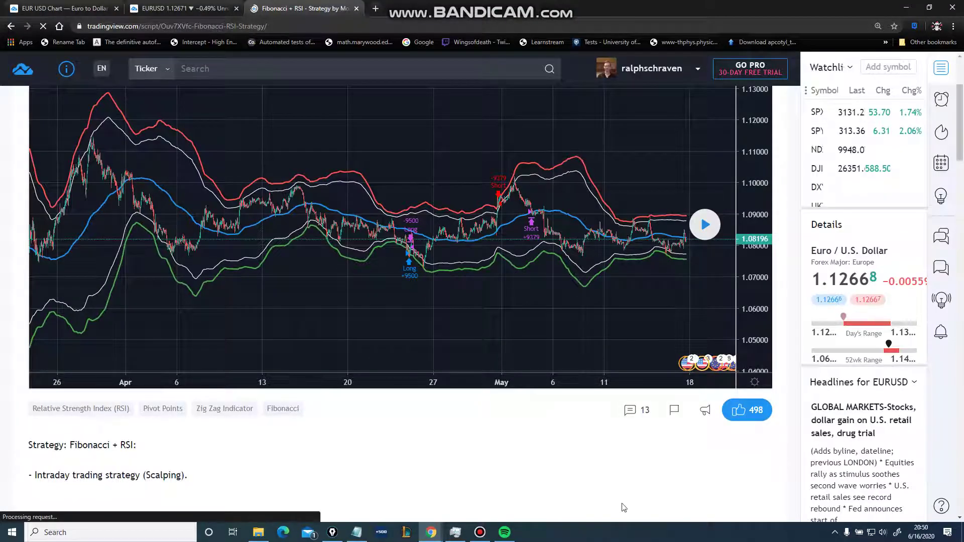
{"action": "scroll", "coordinate": [319, 445], "scroll_direction": "up", "scroll_amount": 1}
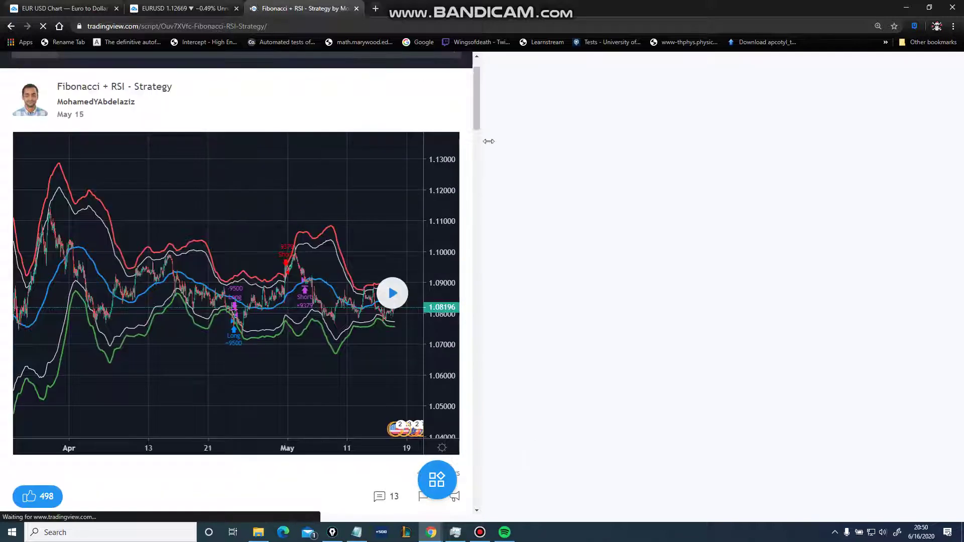
{"action": "scroll", "coordinate": [451, 130], "scroll_direction": "down", "scroll_amount": 1}
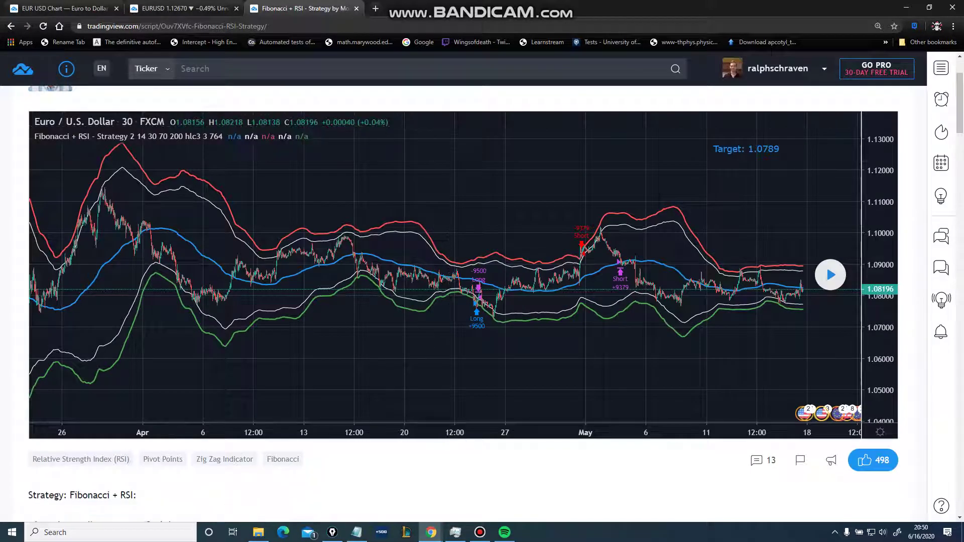
{"action": "scroll", "coordinate": [19, 253], "scroll_direction": "up", "scroll_amount": 2}
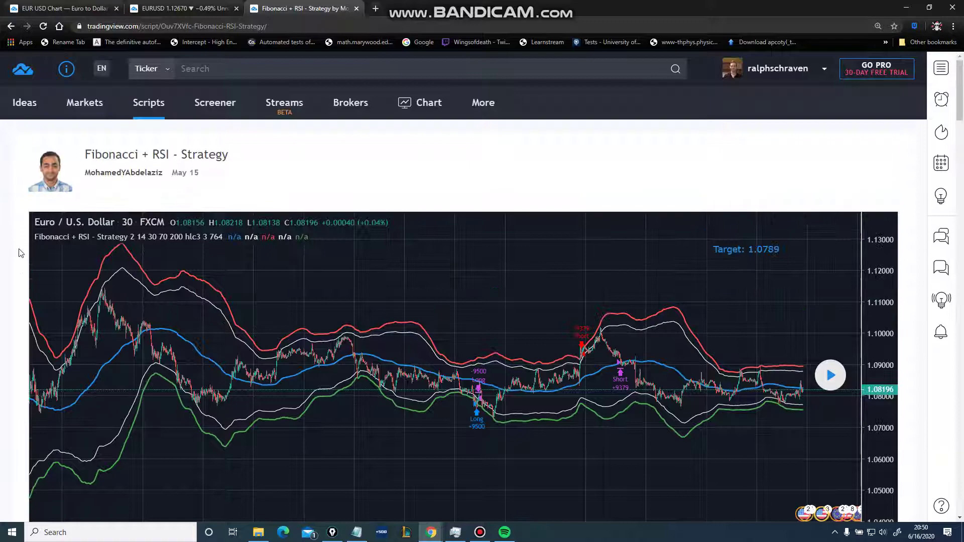
{"action": "scroll", "coordinate": [20, 252], "scroll_direction": "down", "scroll_amount": 2}
{"action": "scroll", "coordinate": [20, 253], "scroll_direction": "up", "scroll_amount": 1}
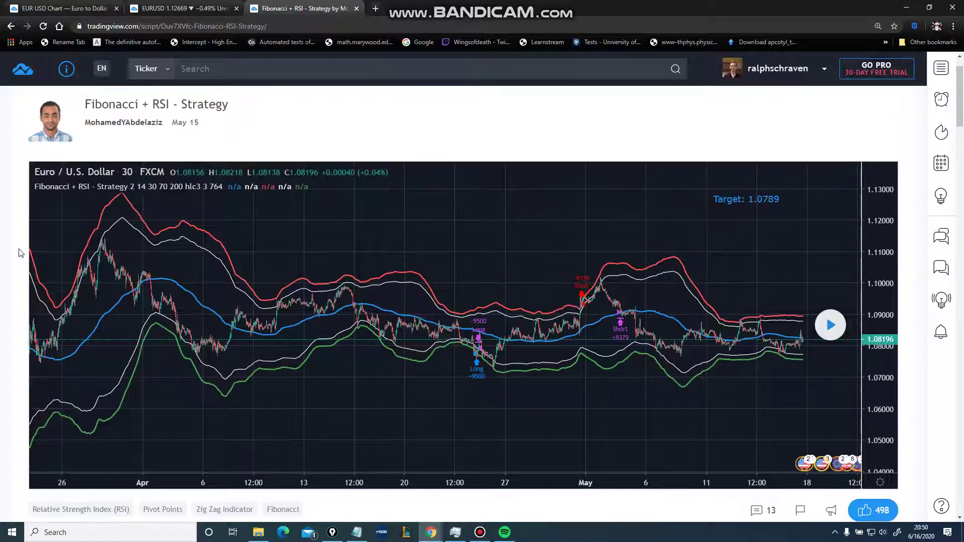
{"action": "scroll", "coordinate": [19, 253], "scroll_direction": "down", "scroll_amount": 7}
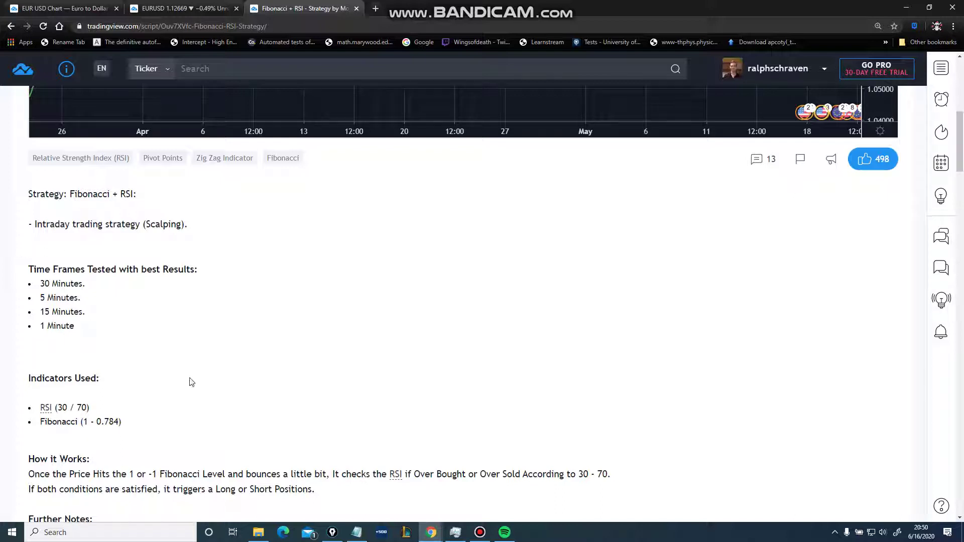
{"action": "scroll", "coordinate": [234, 361], "scroll_direction": "down", "scroll_amount": 9}
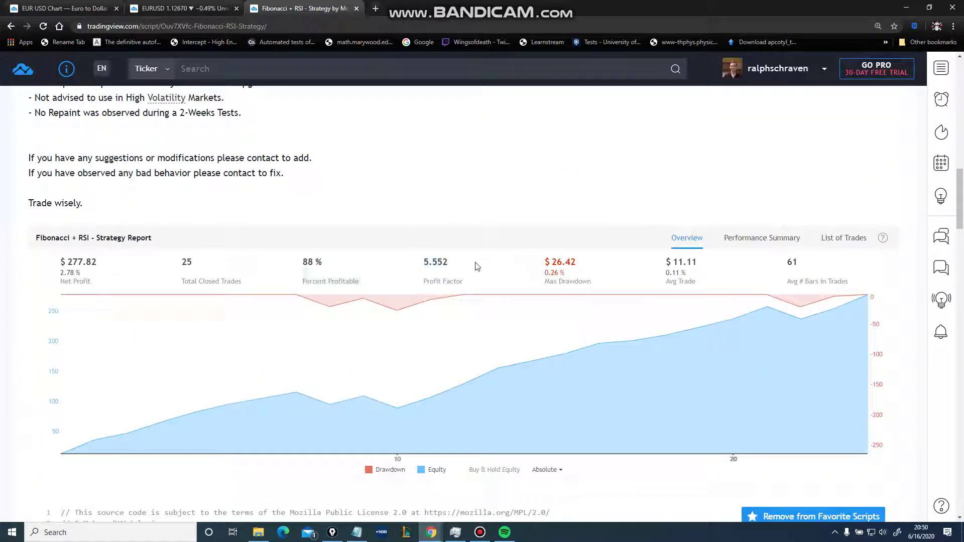
Show the list of trades in the Fibonacci + RSI strategy report and look through its entries and exits
{"action": "left_click", "coordinate": [853, 247]}
{"action": "scroll", "coordinate": [351, 310], "scroll_direction": "up", "scroll_amount": 3}
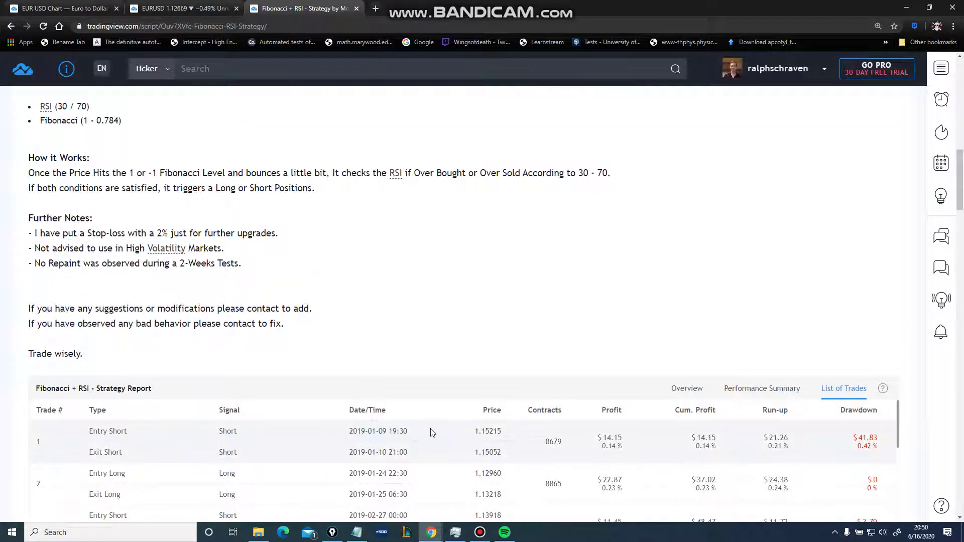
{"action": "scroll", "coordinate": [433, 433], "scroll_direction": "down", "scroll_amount": 15}
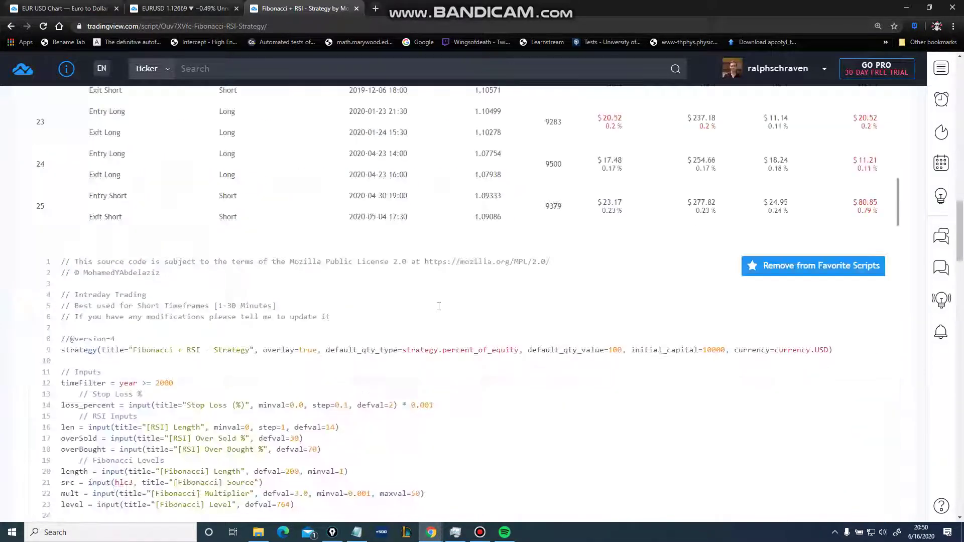
{"action": "scroll", "coordinate": [439, 306], "scroll_direction": "down", "scroll_amount": 5}
{"action": "scroll", "coordinate": [441, 281], "scroll_direction": "up", "scroll_amount": 10}
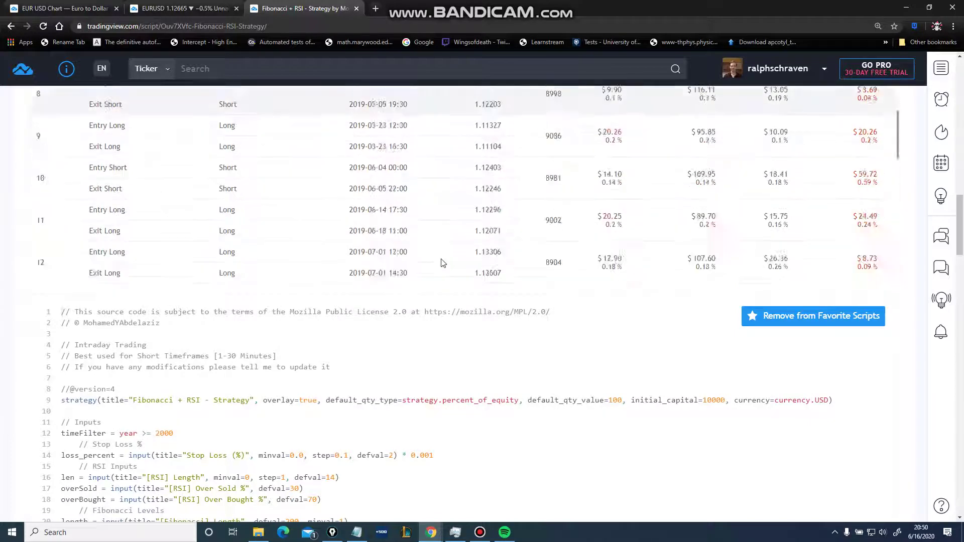
{"action": "scroll", "coordinate": [441, 262], "scroll_direction": "up", "scroll_amount": 15}
{"action": "scroll", "coordinate": [435, 279], "scroll_direction": "down", "scroll_amount": 7}
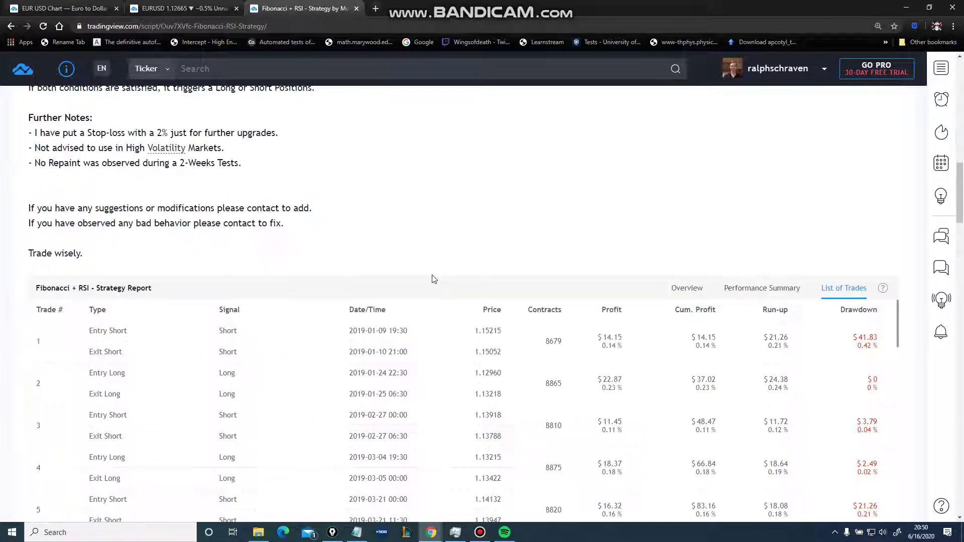
Return the strategy report to its overview and examine the equity curve and the source code below it
{"action": "left_click", "coordinate": [687, 289]}
{"action": "scroll", "coordinate": [377, 244], "scroll_direction": "up", "scroll_amount": 7}
{"action": "scroll", "coordinate": [336, 266], "scroll_direction": "down", "scroll_amount": 9}
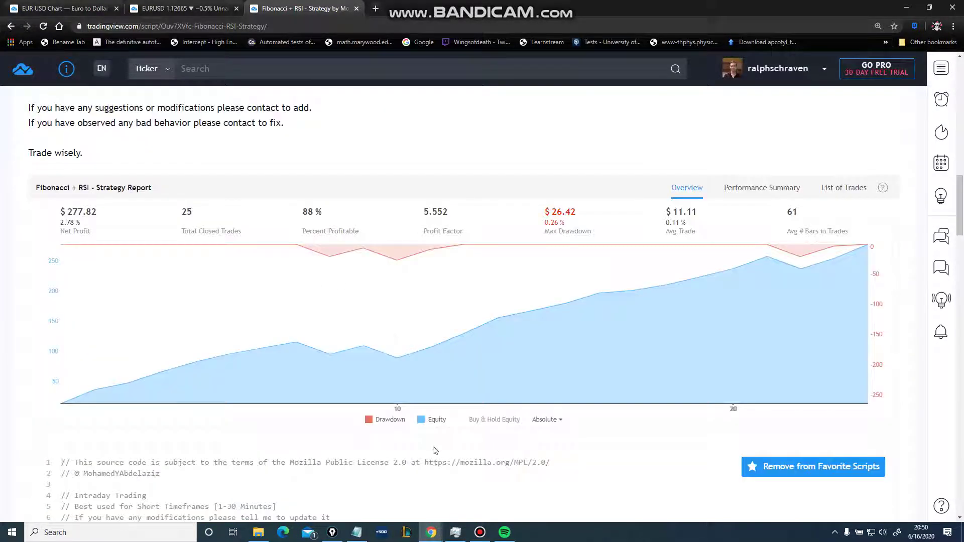
{"action": "scroll", "coordinate": [436, 450], "scroll_direction": "down", "scroll_amount": 20}
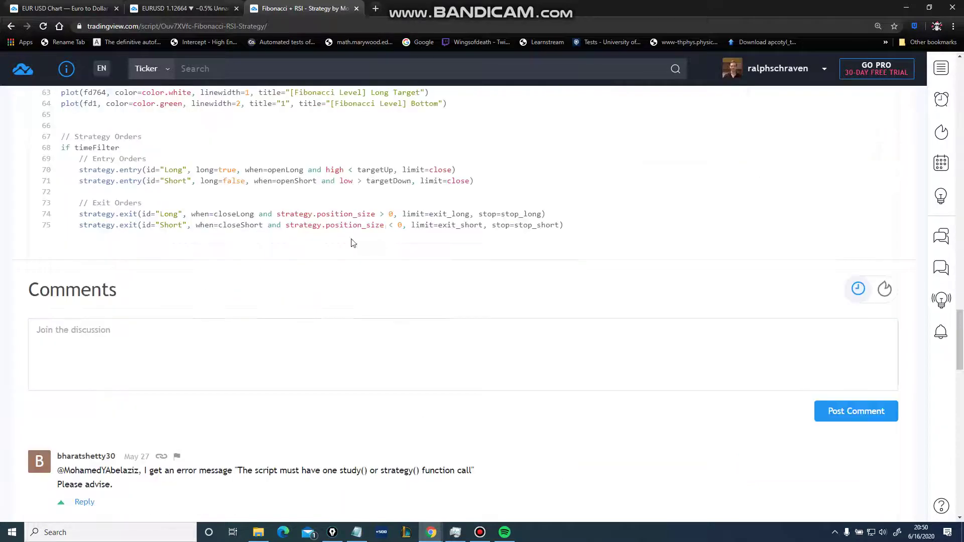
{"action": "scroll", "coordinate": [354, 244], "scroll_direction": "up", "scroll_amount": 20}
{"action": "scroll", "coordinate": [378, 301], "scroll_direction": "down", "scroll_amount": 5}
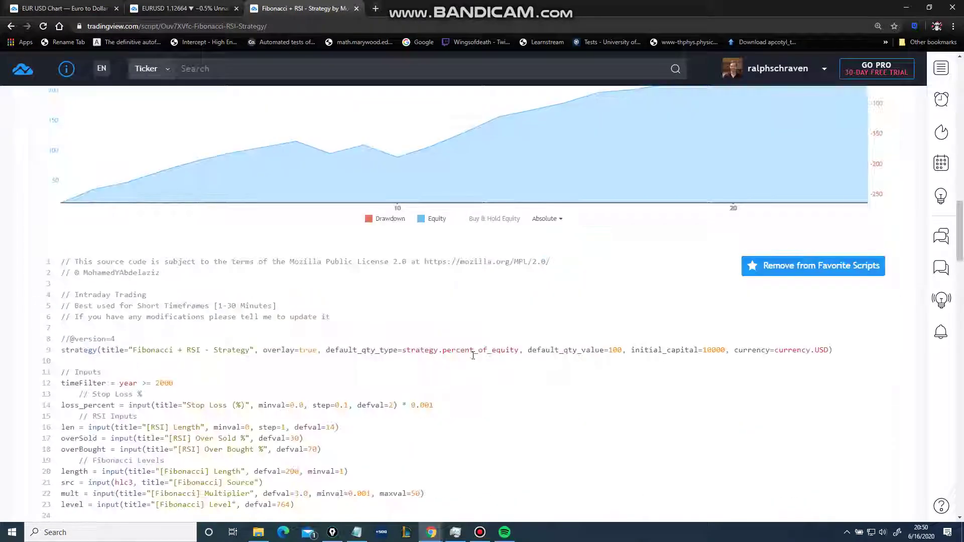
{"action": "scroll", "coordinate": [472, 352], "scroll_direction": "up", "scroll_amount": 15}
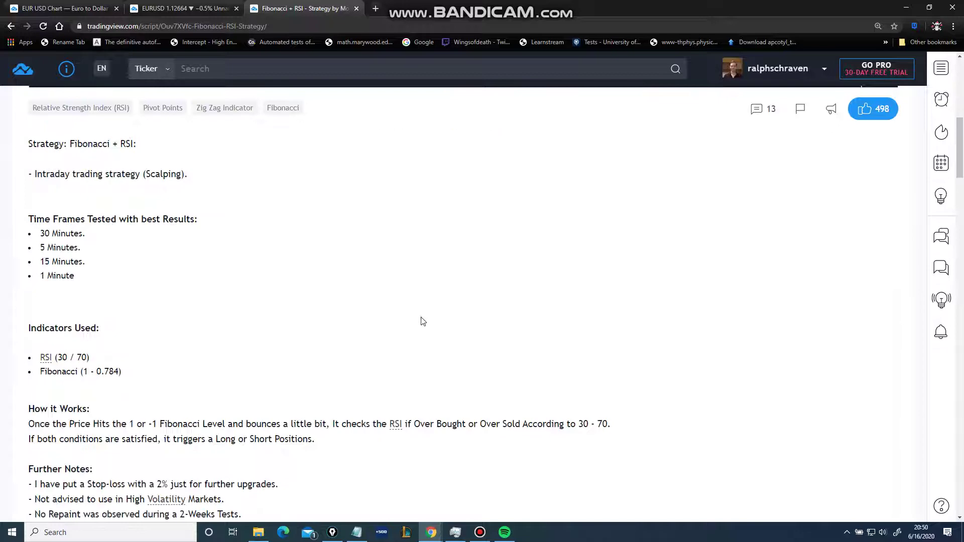
Read the strategy description, highlighting the tested time frames and the Further Notes section
{"action": "scroll", "coordinate": [420, 315], "scroll_direction": "up", "scroll_amount": 7}
{"action": "scroll", "coordinate": [420, 315], "scroll_direction": "down", "scroll_amount": 5}
{"action": "left_click_drag", "start_coordinate": [83, 374], "coordinate": [32, 340]}
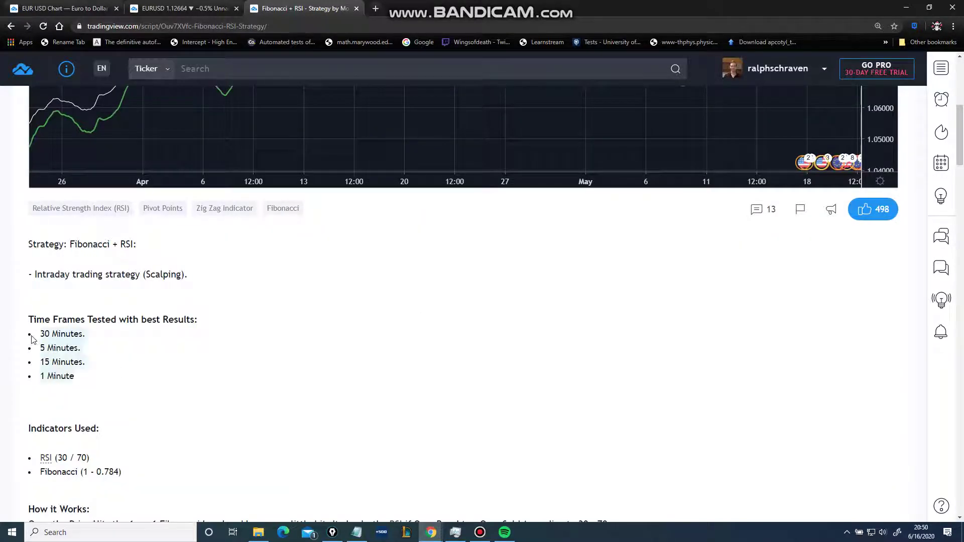
{"action": "left_click", "coordinate": [170, 376]}
{"action": "scroll", "coordinate": [260, 330], "scroll_direction": "down", "scroll_amount": 6}
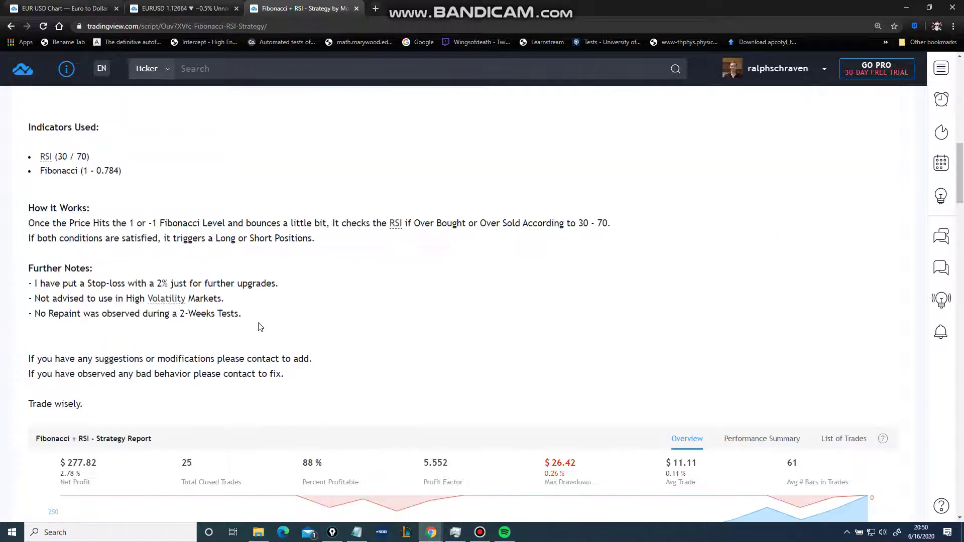
{"action": "left_click_drag", "start_coordinate": [256, 314], "coordinate": [221, 244]}
{"action": "left_click", "coordinate": [300, 291]}
{"action": "scroll", "coordinate": [308, 308], "scroll_direction": "up", "scroll_amount": 15}
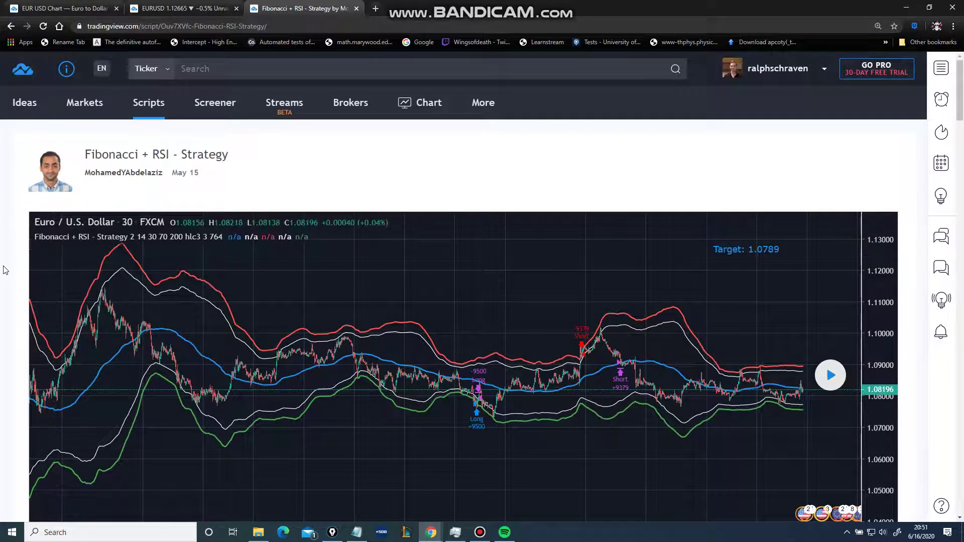
Play the published Euro / U.S. Dollar chart forward to load the price action since the script's publication
{"action": "scroll", "coordinate": [14, 265], "scroll_direction": "down", "scroll_amount": 3}
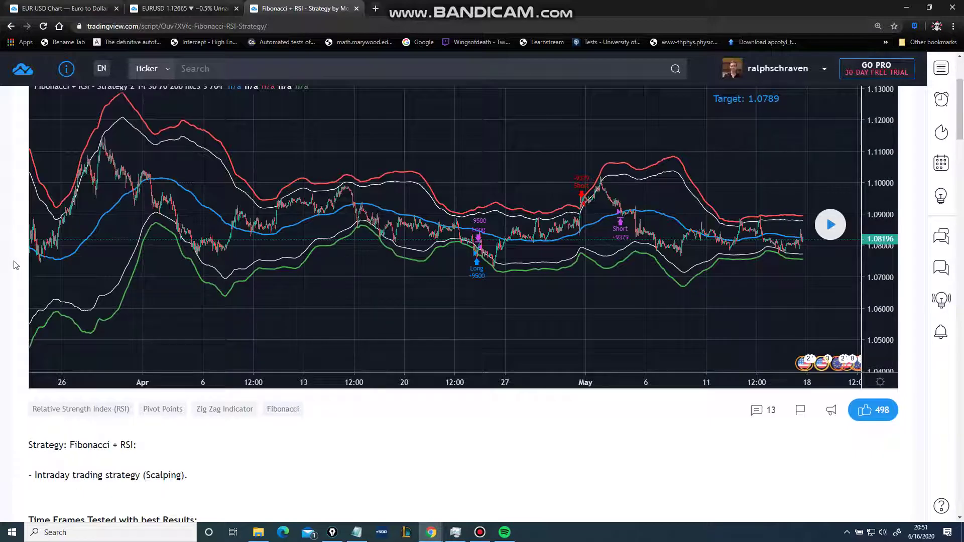
{"action": "scroll", "coordinate": [14, 264], "scroll_direction": "up", "scroll_amount": 3}
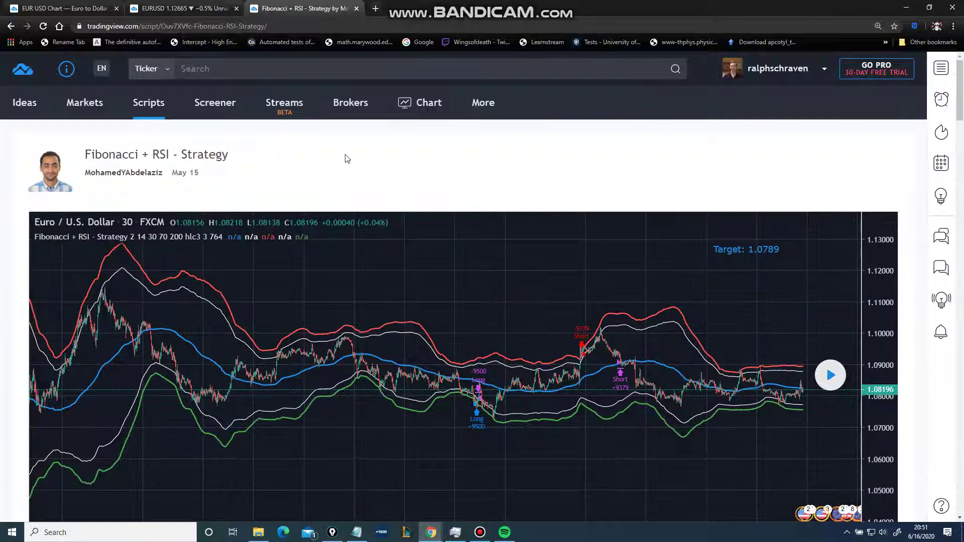
{"action": "left_click", "coordinate": [830, 376]}
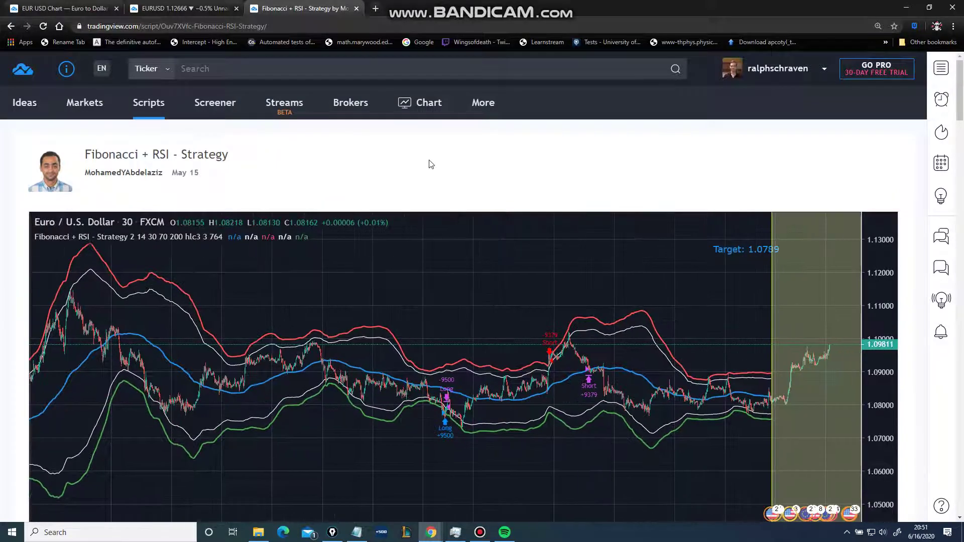
{"action": "scroll", "coordinate": [430, 162], "scroll_direction": "down", "scroll_amount": 1}
{"action": "scroll", "coordinate": [14, 270], "scroll_direction": "down", "scroll_amount": 10}
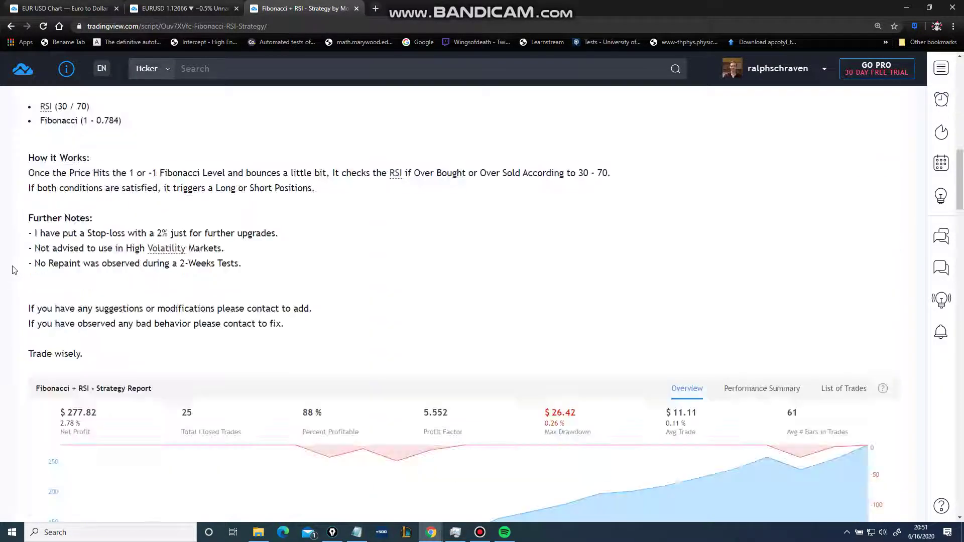
{"action": "scroll", "coordinate": [14, 271], "scroll_direction": "up", "scroll_amount": 10}
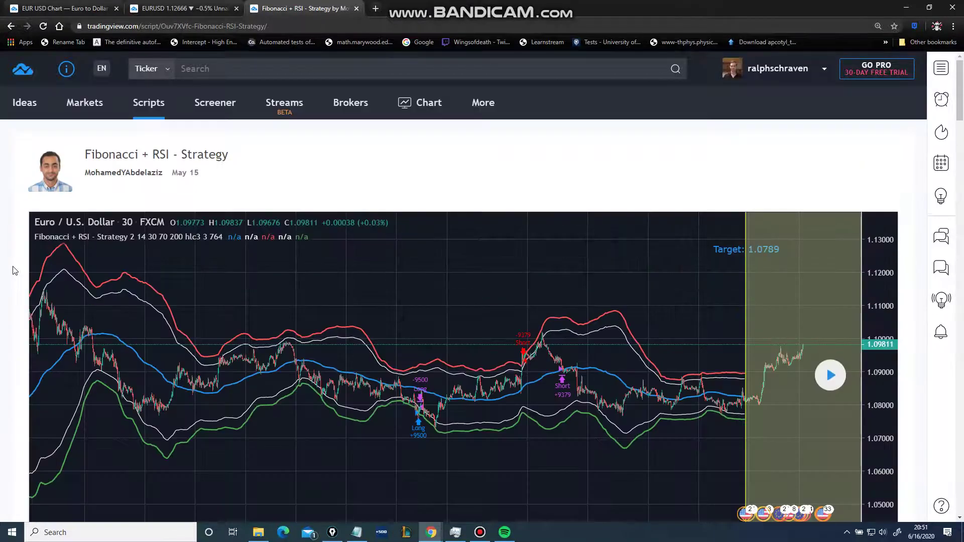
Switch to the EURUSD 15-minute chart and examine the strategy's long and short signals from May to mid-June
{"action": "left_click", "coordinate": [186, 8]}
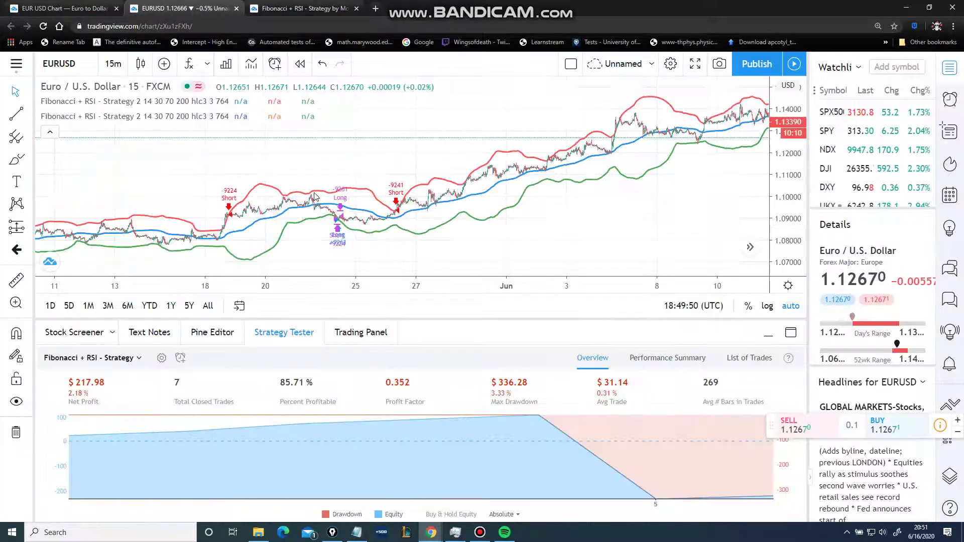
{"action": "left_click_drag", "start_coordinate": [628, 235], "coordinate": [646, 237]}
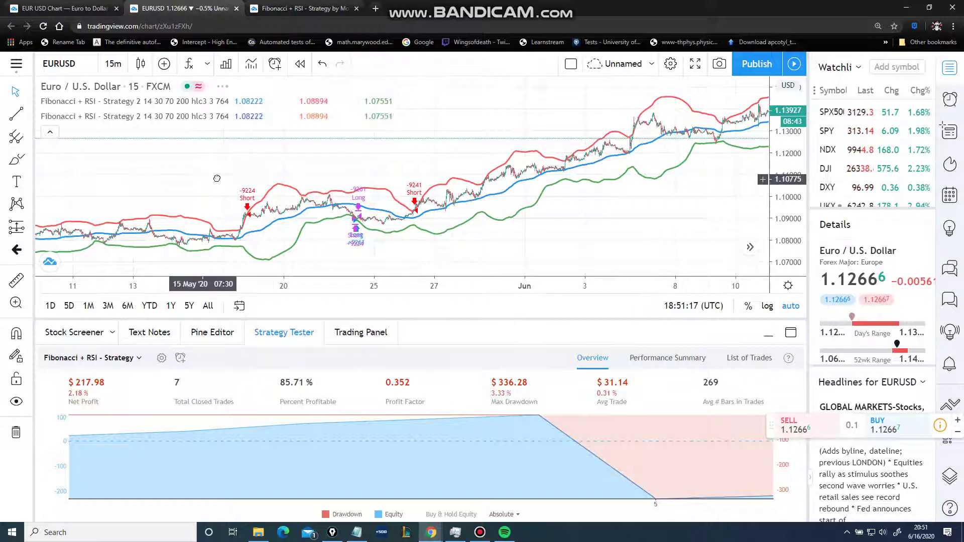
{"action": "left_click_drag", "start_coordinate": [216, 179], "coordinate": [314, 166]}
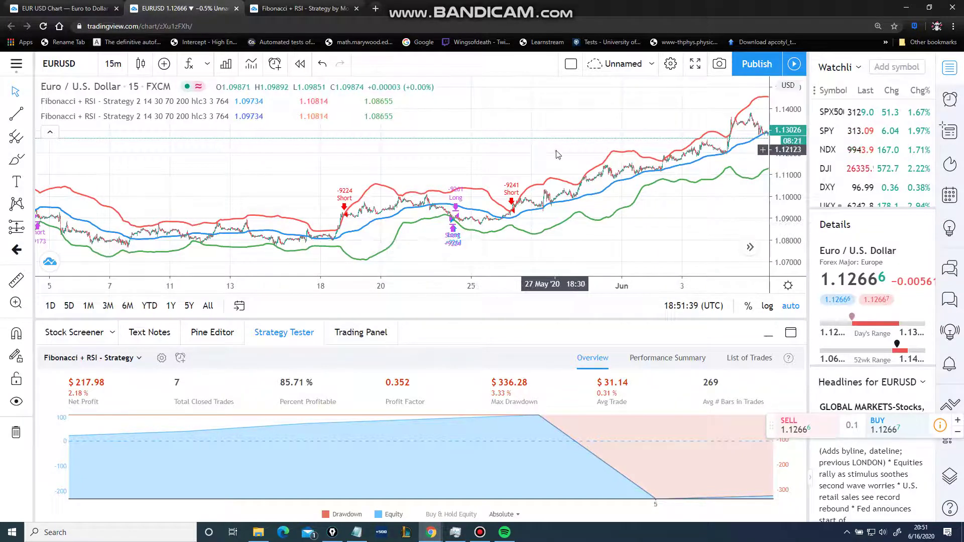
{"action": "left_click_drag", "start_coordinate": [424, 164], "coordinate": [309, 177]}
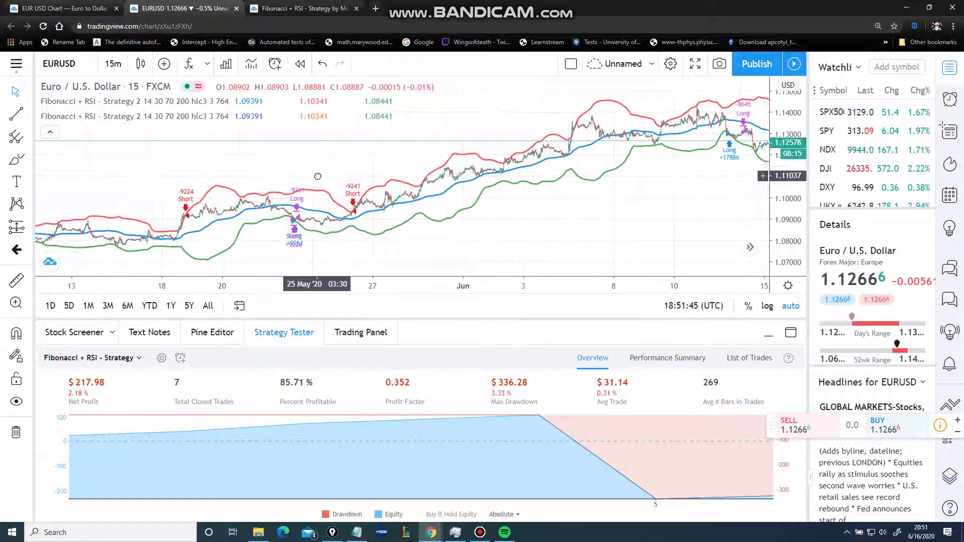
View the copied strategy's code in the Pine Editor, and return to the Strategy Tester results
{"action": "left_click", "coordinate": [212, 332]}
{"action": "scroll", "coordinate": [263, 408], "scroll_direction": "down", "scroll_amount": 5}
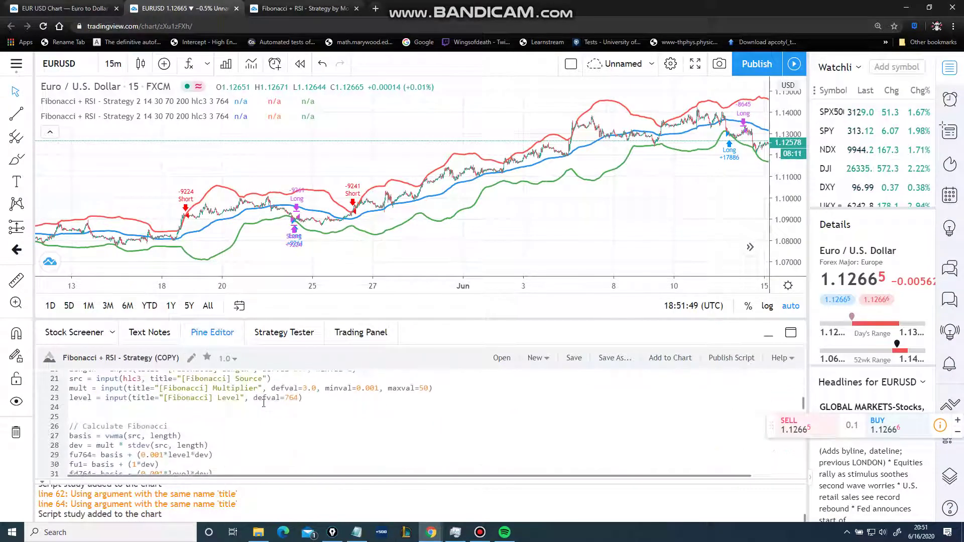
{"action": "scroll", "coordinate": [264, 408], "scroll_direction": "up", "scroll_amount": 3}
{"action": "left_click", "coordinate": [262, 333]}
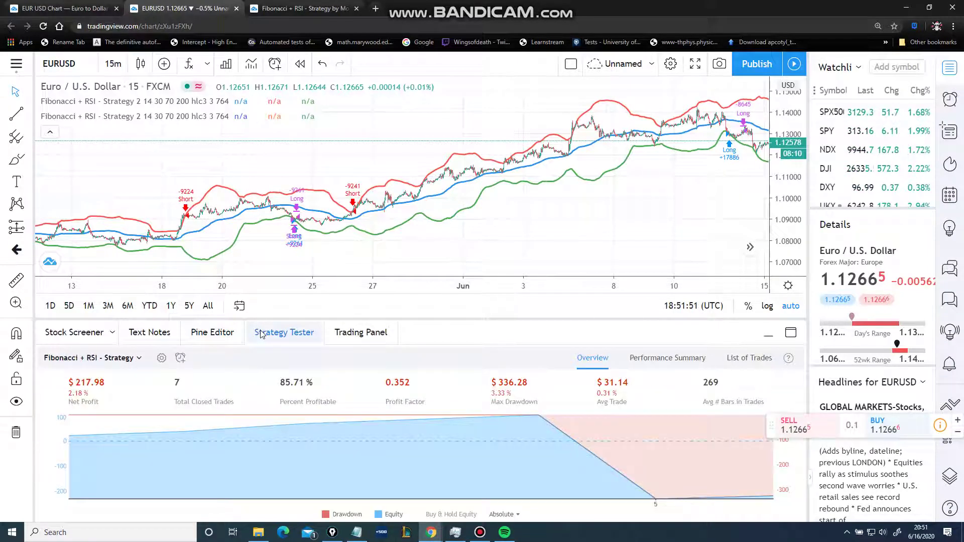
Go back to the published Fibonacci + RSI script page and reread the tested time frames in its description
{"action": "left_click", "coordinate": [301, 9]}
{"action": "scroll", "coordinate": [342, 214], "scroll_direction": "down", "scroll_amount": 8}
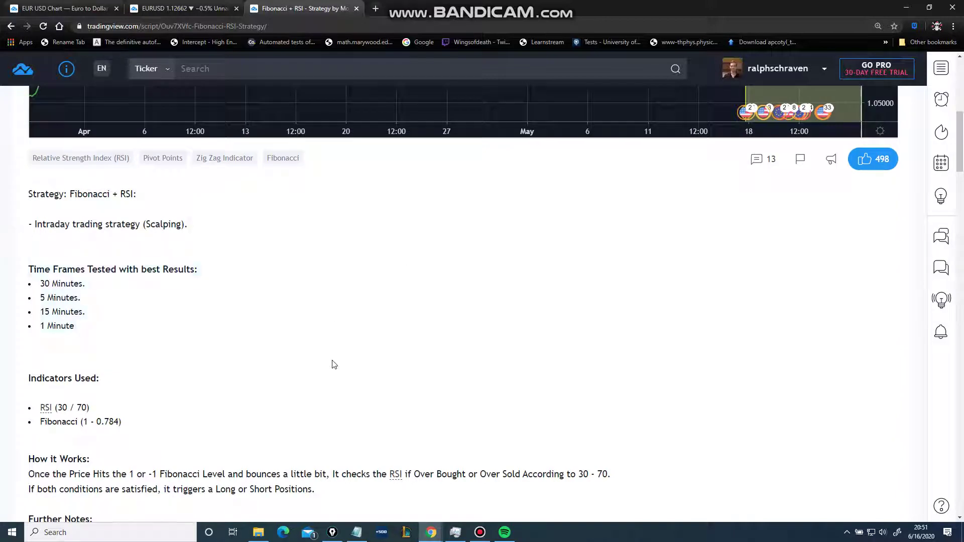
{"action": "left_click_drag", "start_coordinate": [332, 364], "coordinate": [201, 220]}
{"action": "left_click", "coordinate": [289, 234]}
{"action": "scroll", "coordinate": [289, 235], "scroll_direction": "down", "scroll_amount": 6}
{"action": "scroll", "coordinate": [286, 248], "scroll_direction": "up", "scroll_amount": 13}
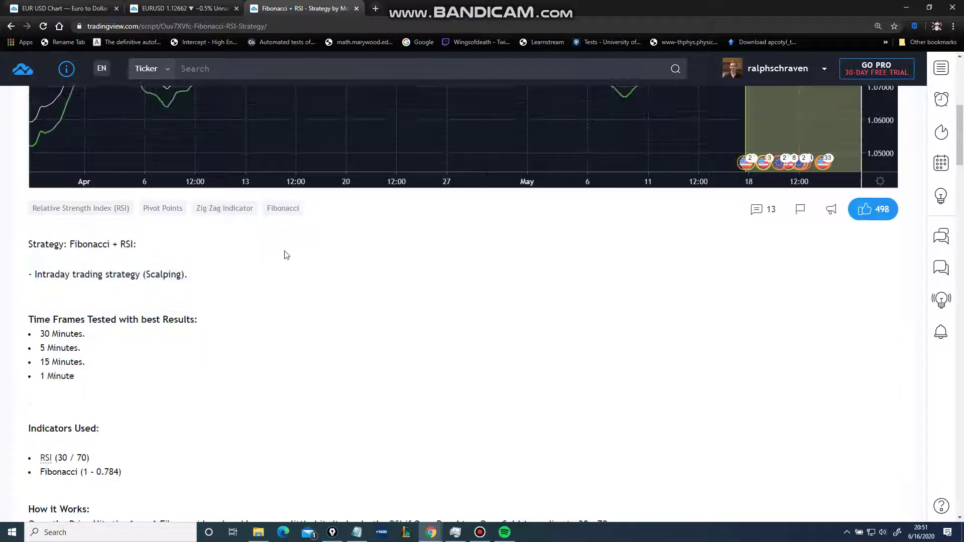
Examine the published chart's earlier history, back to where the Fibonacci bands begin in March 2020
{"action": "left_click_drag", "start_coordinate": [407, 258], "coordinate": [676, 285]}
{"action": "left_click_drag", "start_coordinate": [427, 241], "coordinate": [687, 262]}
{"action": "left_click_drag", "start_coordinate": [507, 360], "coordinate": [545, 351]}
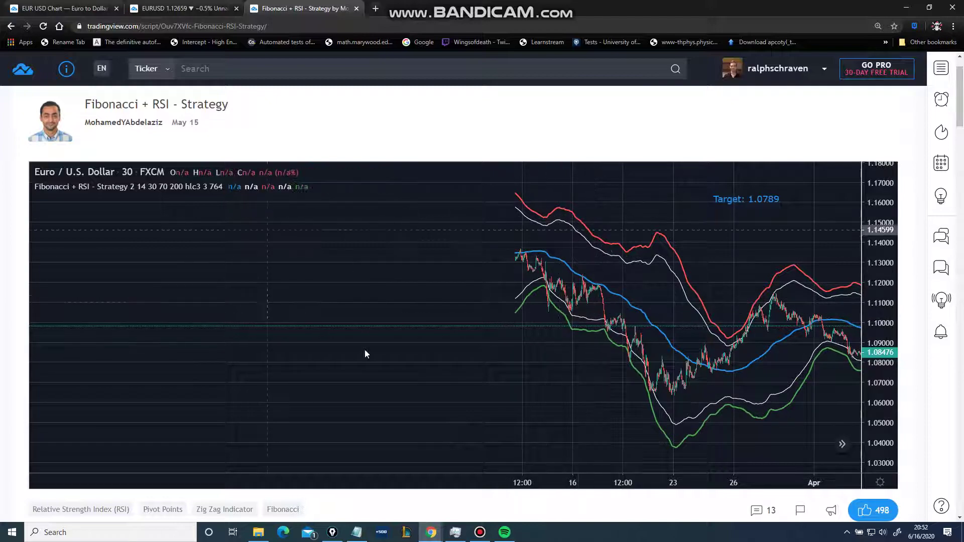
{"action": "left_click_drag", "start_coordinate": [569, 400], "coordinate": [150, 348]}
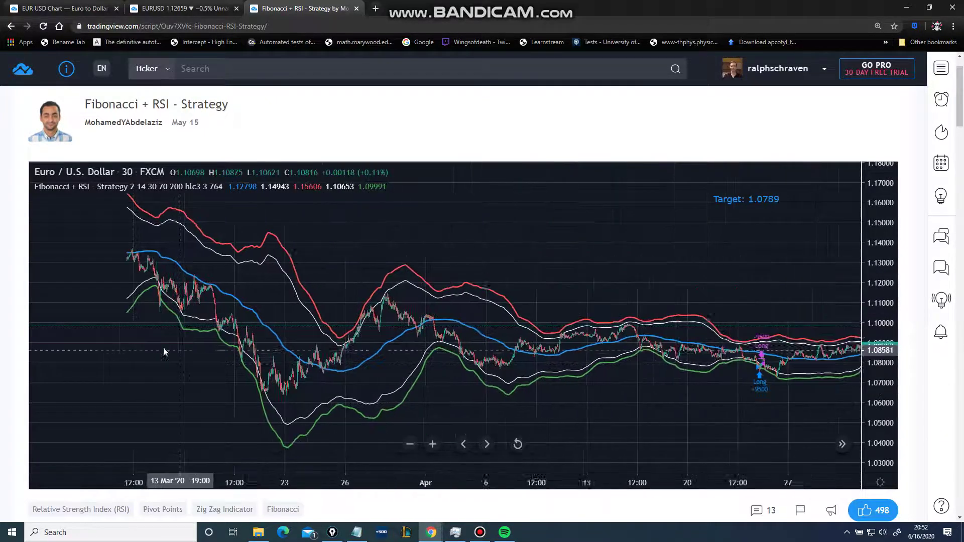
{"action": "left_click_drag", "start_coordinate": [600, 282], "coordinate": [739, 306]}
{"action": "left_click_drag", "start_coordinate": [397, 243], "coordinate": [646, 251]}
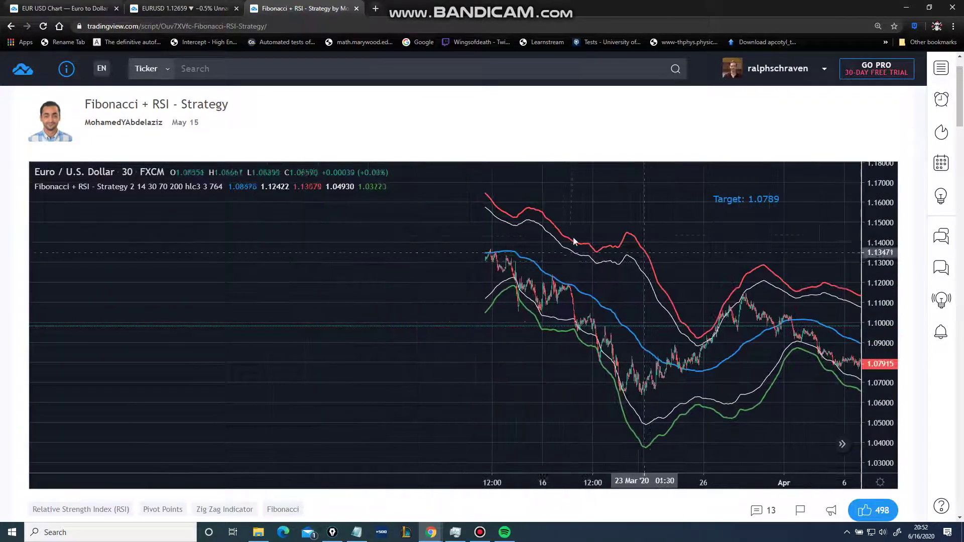
Examine the published chart's bands and signals from March to late April 2020 alongside the strategy description and tested time frames
{"action": "left_click_drag", "start_coordinate": [581, 222], "coordinate": [218, 244]}
{"action": "scroll", "coordinate": [506, 161], "scroll_direction": "down", "scroll_amount": 7}
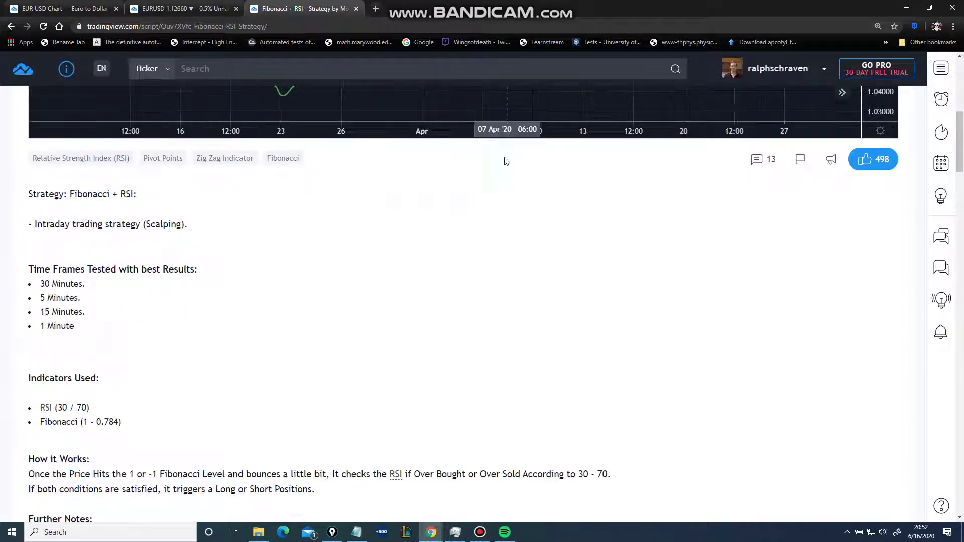
{"action": "scroll", "coordinate": [501, 173], "scroll_direction": "down", "scroll_amount": 5}
{"action": "scroll", "coordinate": [583, 301], "scroll_direction": "up", "scroll_amount": 4}
{"action": "scroll", "coordinate": [583, 301], "scroll_direction": "up", "scroll_amount": 10}
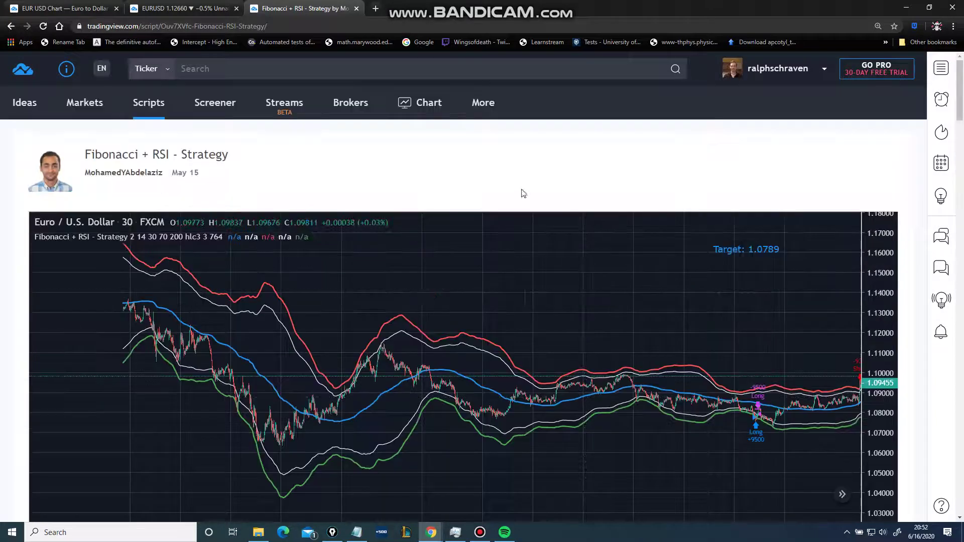
{"action": "scroll", "coordinate": [527, 408], "scroll_direction": "down", "scroll_amount": 8}
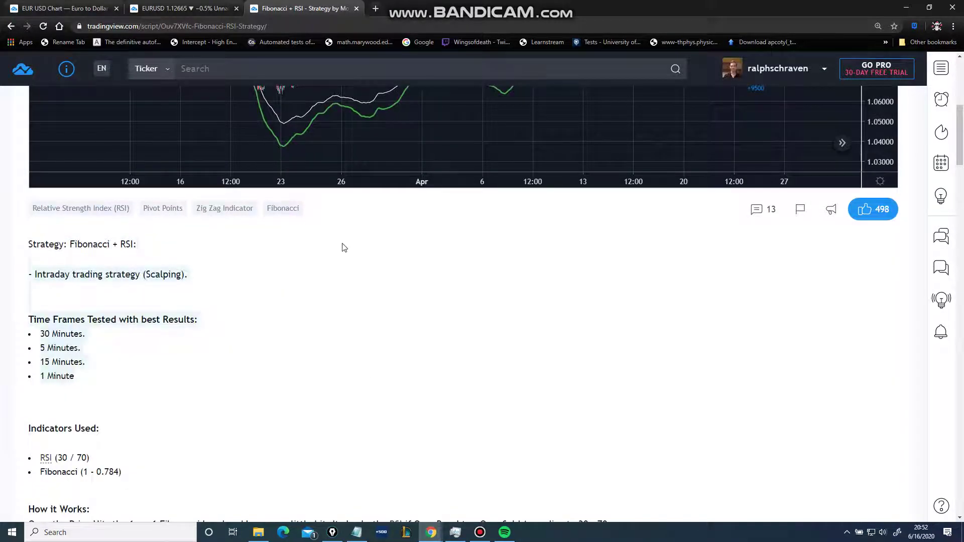
{"action": "scroll", "coordinate": [249, 370], "scroll_direction": "up", "scroll_amount": 6}
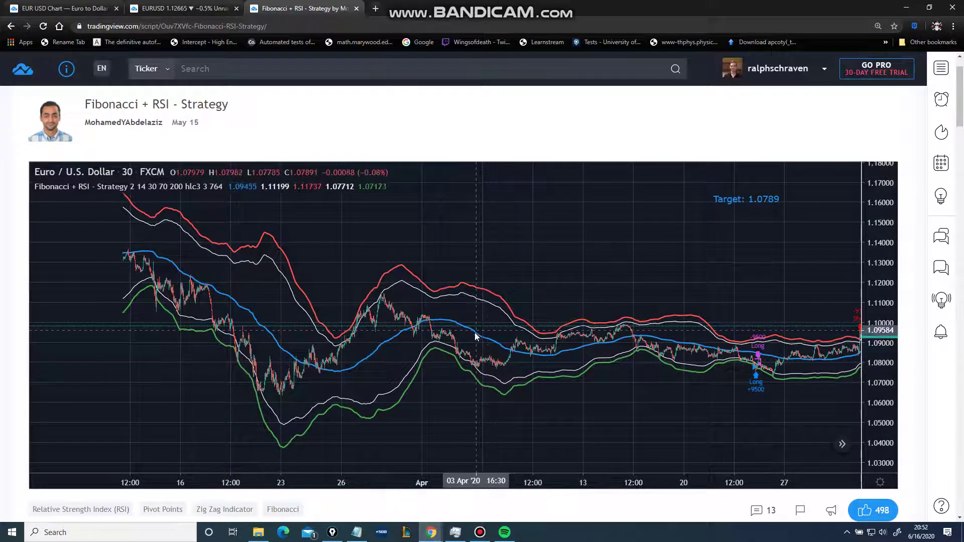
Look through the published script's source code and read the user comments and author replies below it
{"action": "scroll", "coordinate": [478, 335], "scroll_direction": "down", "scroll_amount": 15}
{"action": "scroll", "coordinate": [505, 356], "scroll_direction": "down", "scroll_amount": 8}
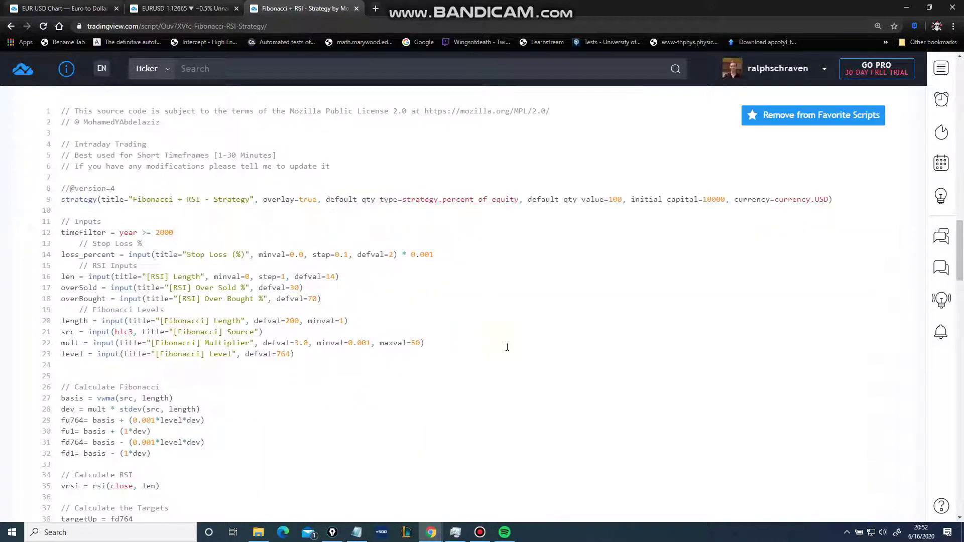
{"action": "scroll", "coordinate": [504, 348], "scroll_direction": "down", "scroll_amount": 20}
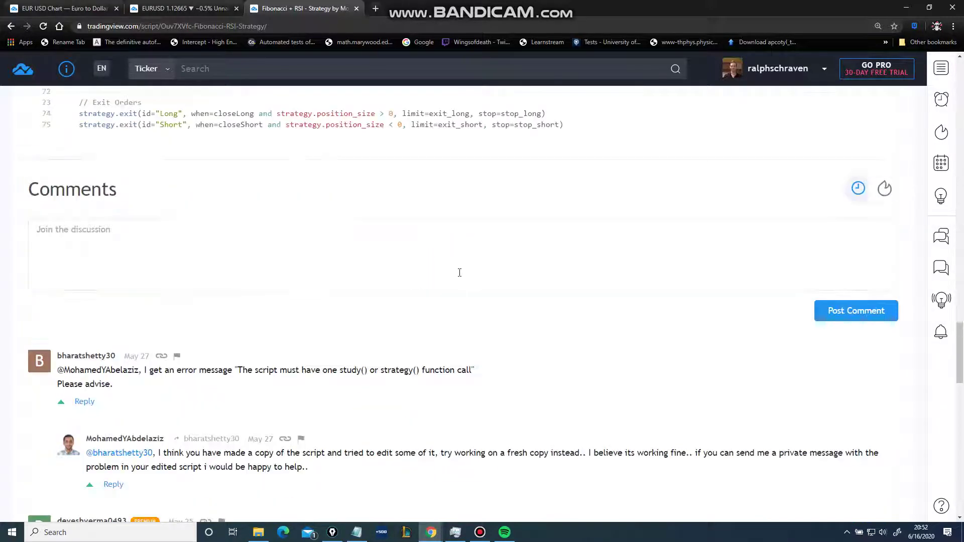
{"action": "scroll", "coordinate": [460, 287], "scroll_direction": "up", "scroll_amount": 10}
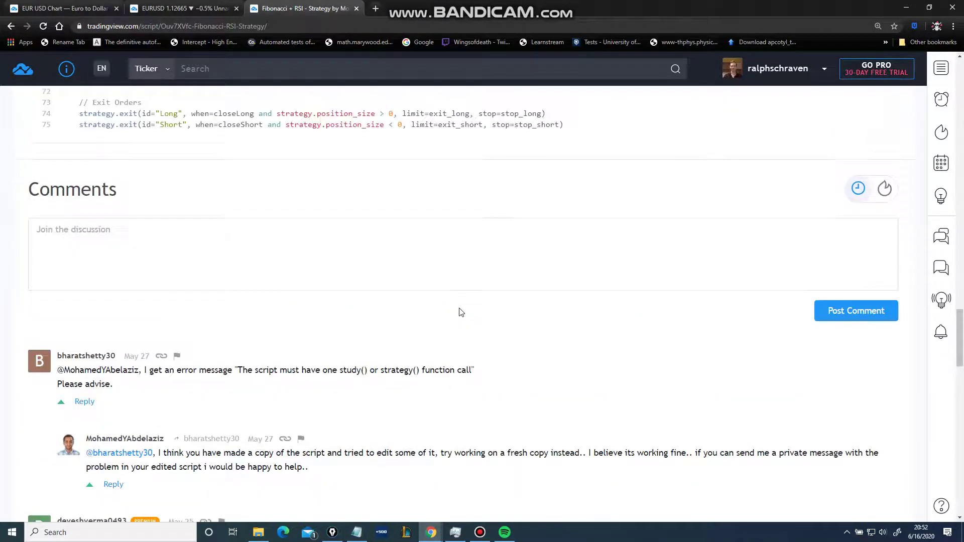
{"action": "scroll", "coordinate": [461, 312], "scroll_direction": "down", "scroll_amount": 7}
{"action": "left_click_drag", "start_coordinate": [424, 319], "coordinate": [424, 376]}
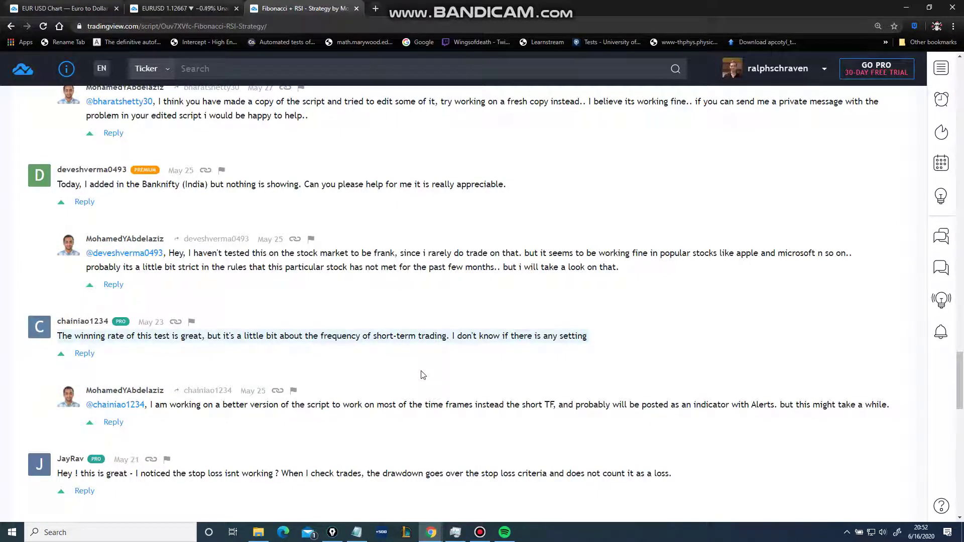
{"action": "left_click", "coordinate": [423, 374]}
{"action": "scroll", "coordinate": [312, 230], "scroll_direction": "up", "scroll_amount": 15}
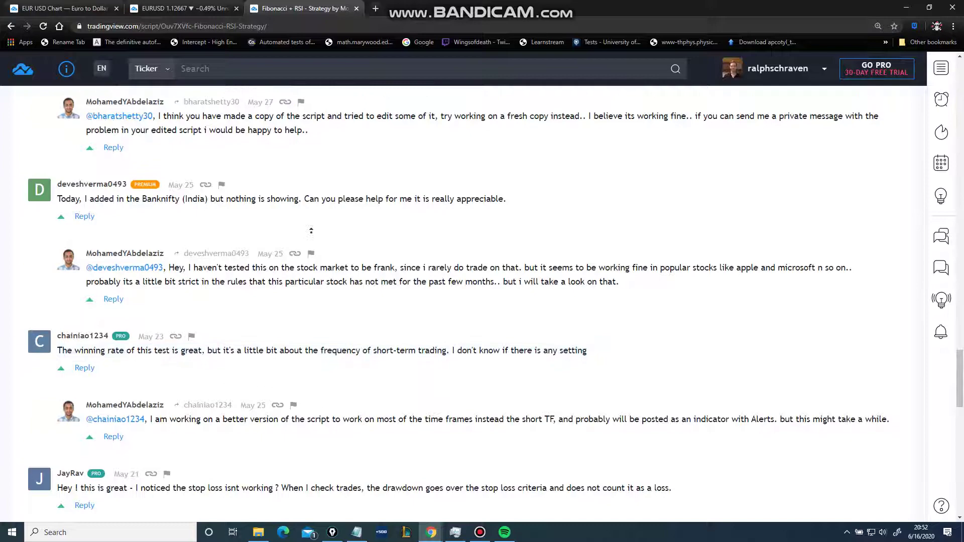
Return to the EURUSD chart with the Strategy Tester results and set its interval to 5 minutes
{"action": "left_click", "coordinate": [181, 5]}
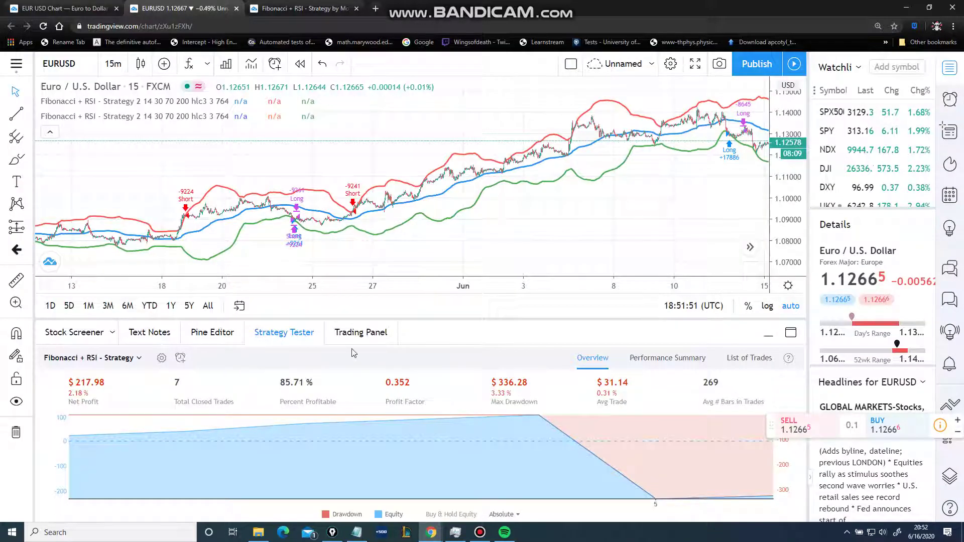
{"action": "left_click", "coordinate": [113, 63]}
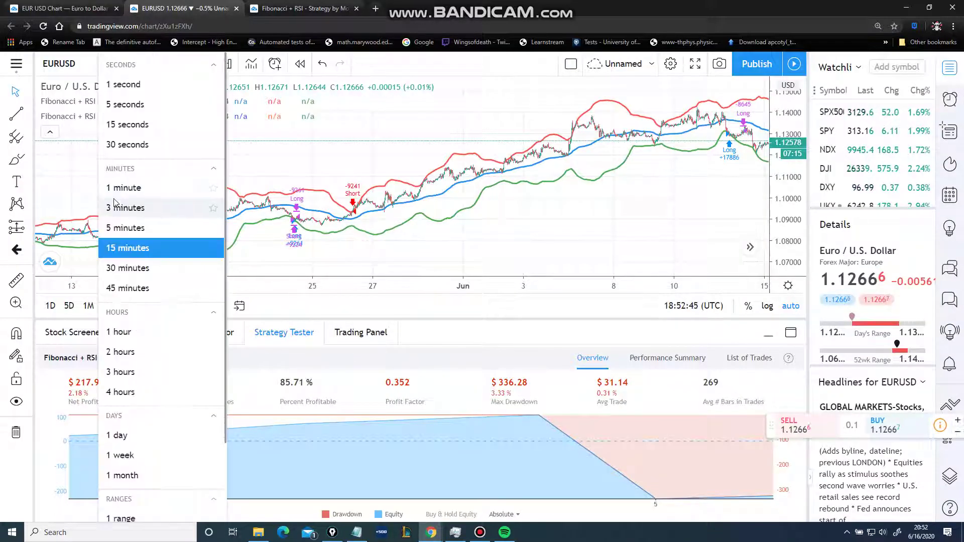
{"action": "left_click", "coordinate": [125, 229]}
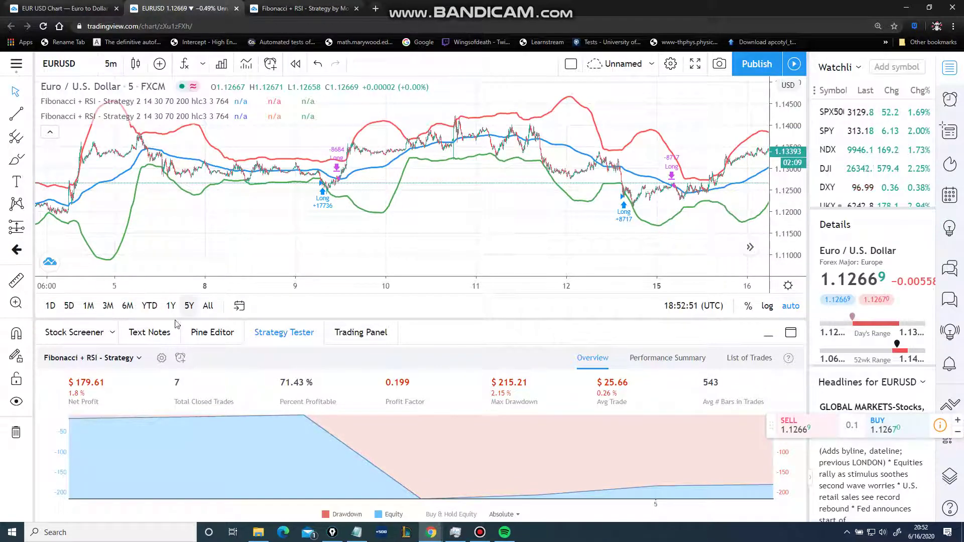
Open the copied strategy in the Pine Editor and read its code from the inputs down to the entry and exit orders
{"action": "left_click", "coordinate": [150, 332]}
{"action": "left_click", "coordinate": [212, 332]}
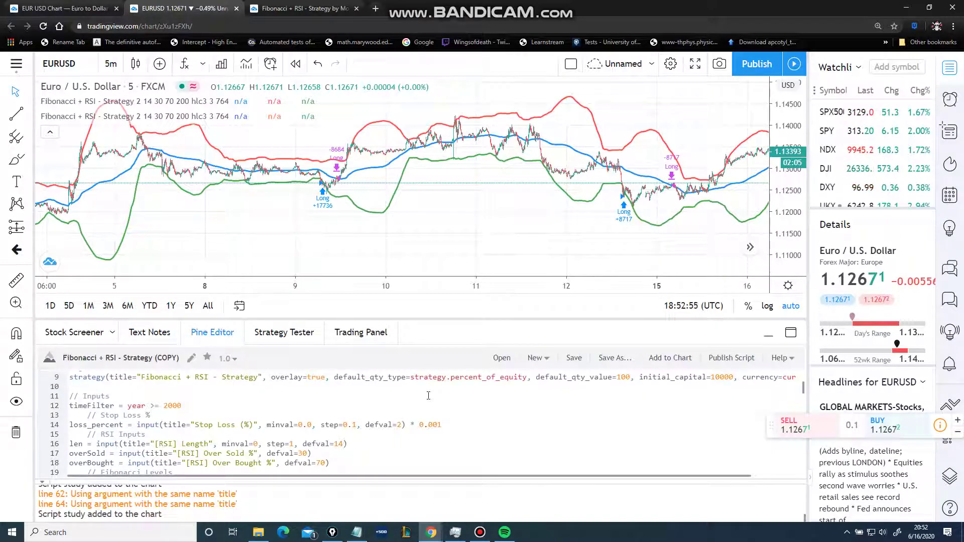
{"action": "scroll", "coordinate": [428, 396], "scroll_direction": "down", "scroll_amount": 4}
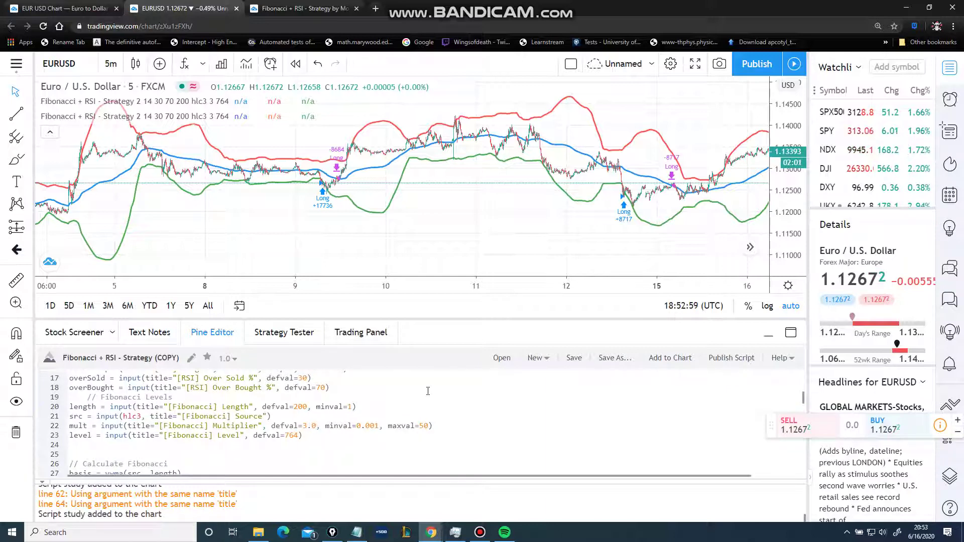
{"action": "scroll", "coordinate": [428, 392], "scroll_direction": "up", "scroll_amount": 2}
{"action": "scroll", "coordinate": [428, 391], "scroll_direction": "down", "scroll_amount": 6}
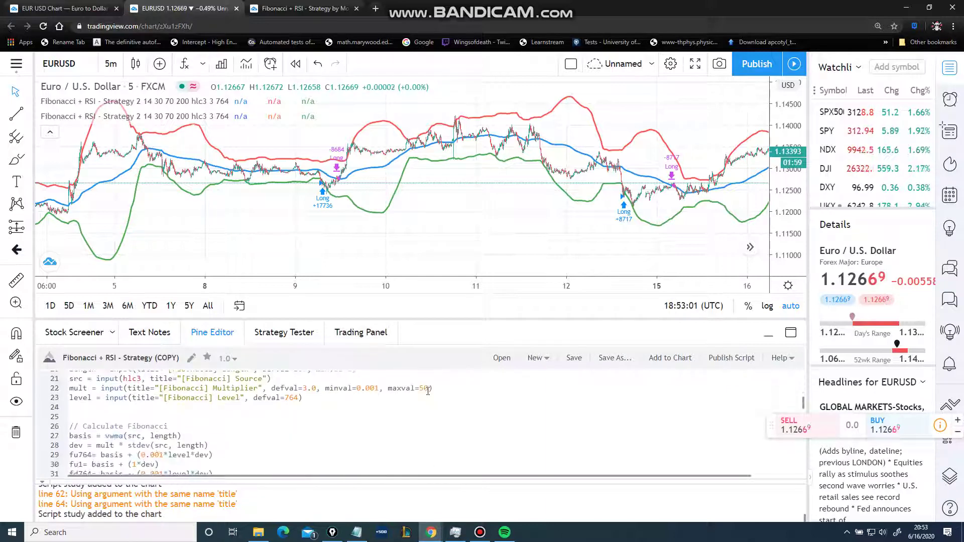
{"action": "scroll", "coordinate": [428, 391], "scroll_direction": "down", "scroll_amount": 13}
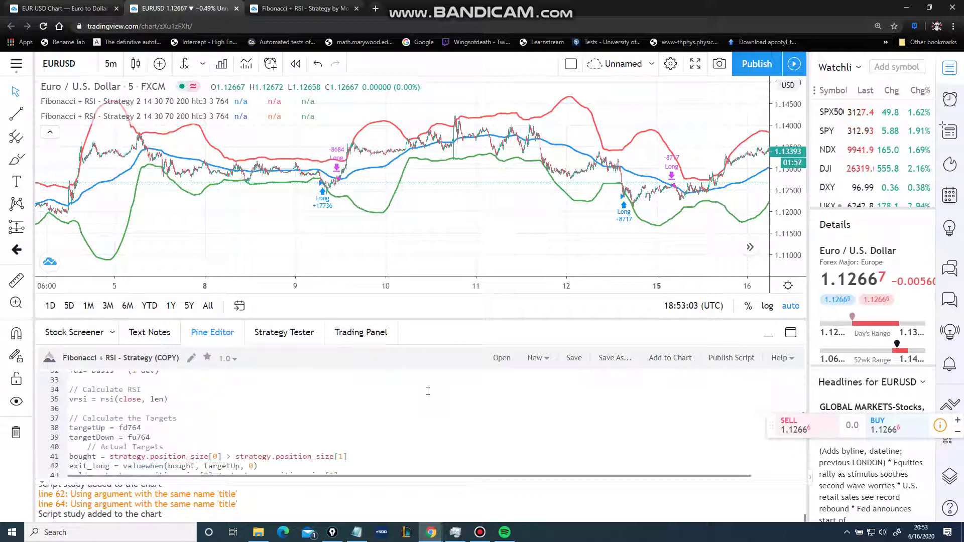
{"action": "scroll", "coordinate": [428, 391], "scroll_direction": "down", "scroll_amount": 7}
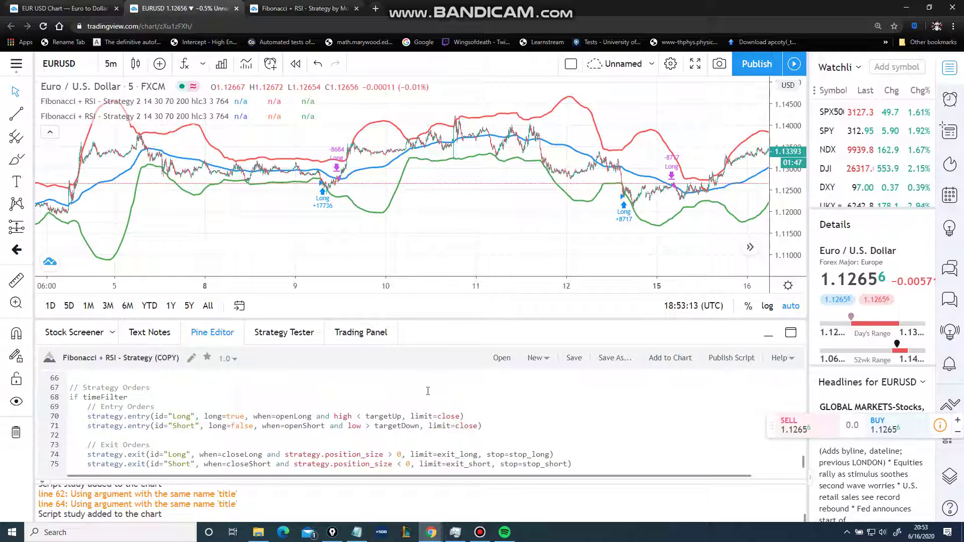
Reread the code's trade conditions and target calculations, including the valuewhen function in exit_long, and return to its beginning
{"action": "scroll", "coordinate": [428, 392], "scroll_direction": "up", "scroll_amount": 5}
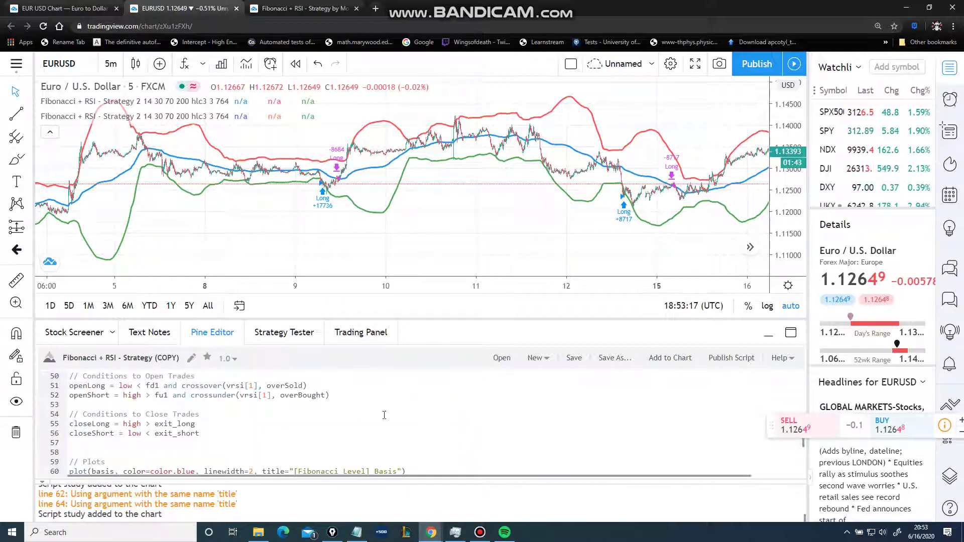
{"action": "scroll", "coordinate": [383, 415], "scroll_direction": "up", "scroll_amount": 3}
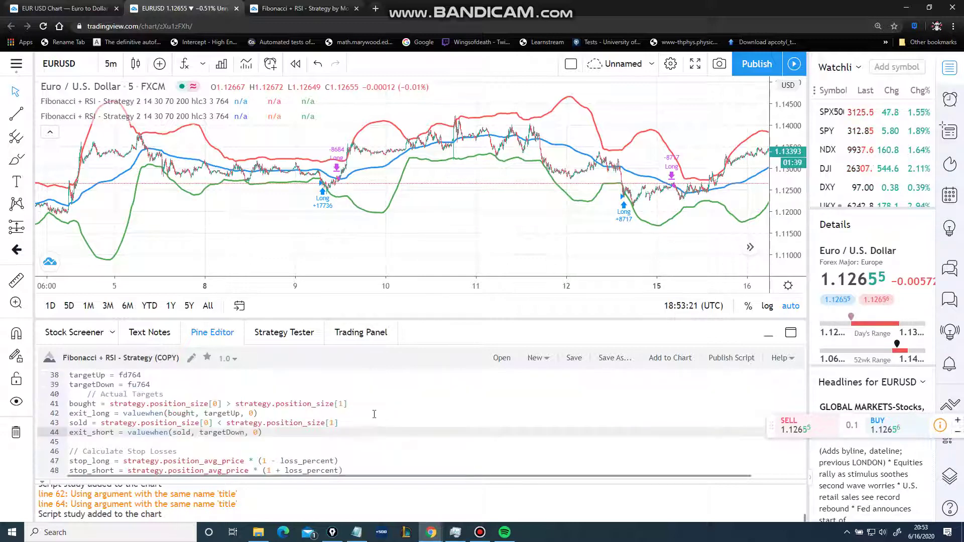
{"action": "scroll", "coordinate": [219, 407], "scroll_direction": "up", "scroll_amount": 1}
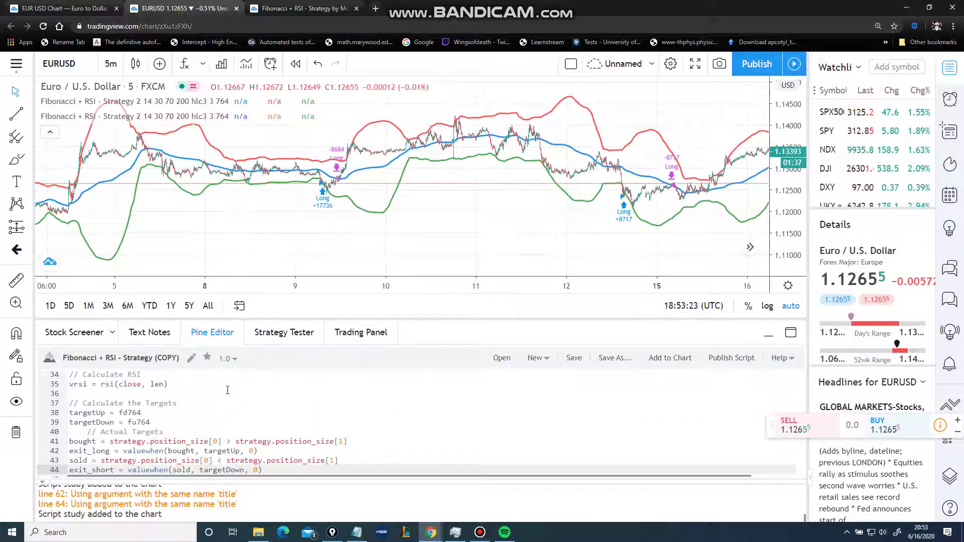
{"action": "scroll", "coordinate": [227, 390], "scroll_direction": "down", "scroll_amount": 1}
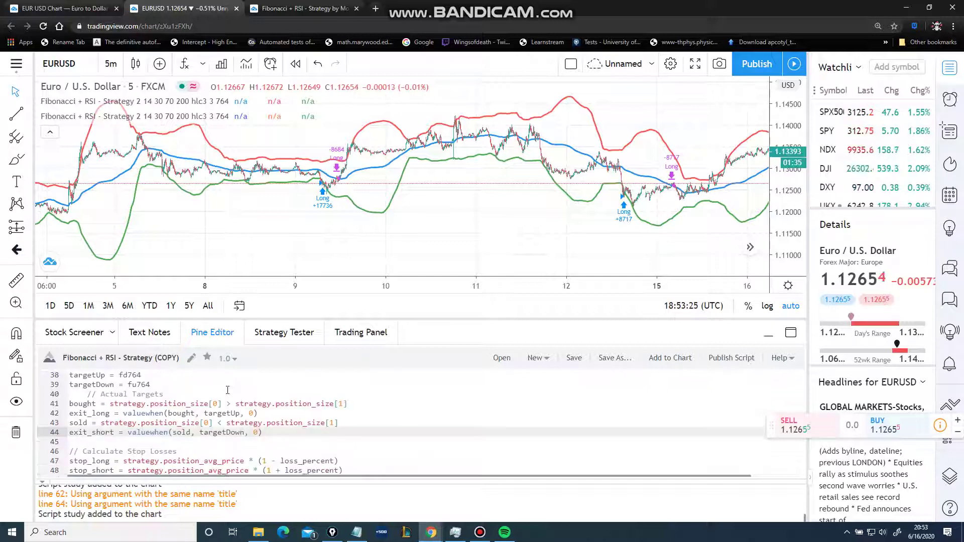
{"action": "left_click", "coordinate": [152, 413]}
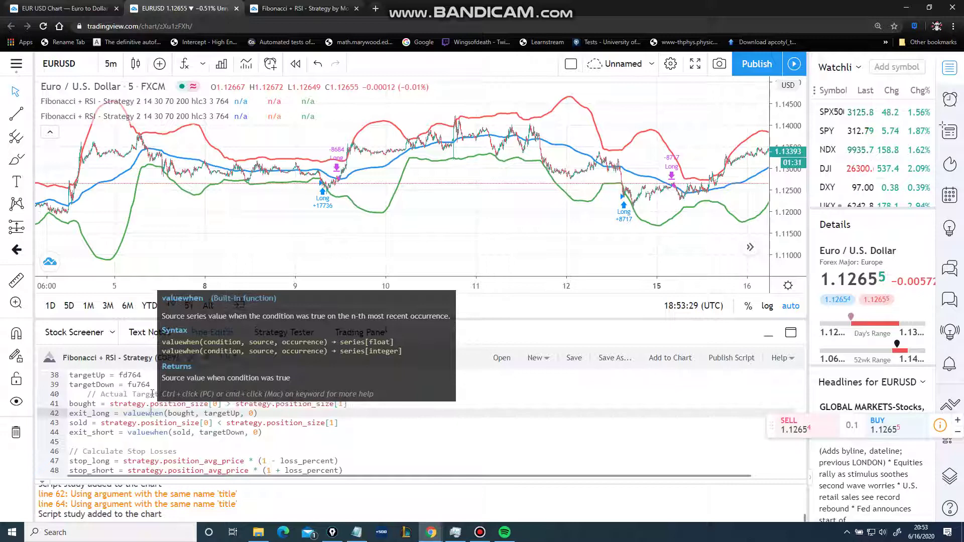
{"action": "scroll", "coordinate": [192, 390], "scroll_direction": "up", "scroll_amount": 4}
{"action": "scroll", "coordinate": [192, 390], "scroll_direction": "up", "scroll_amount": 5}
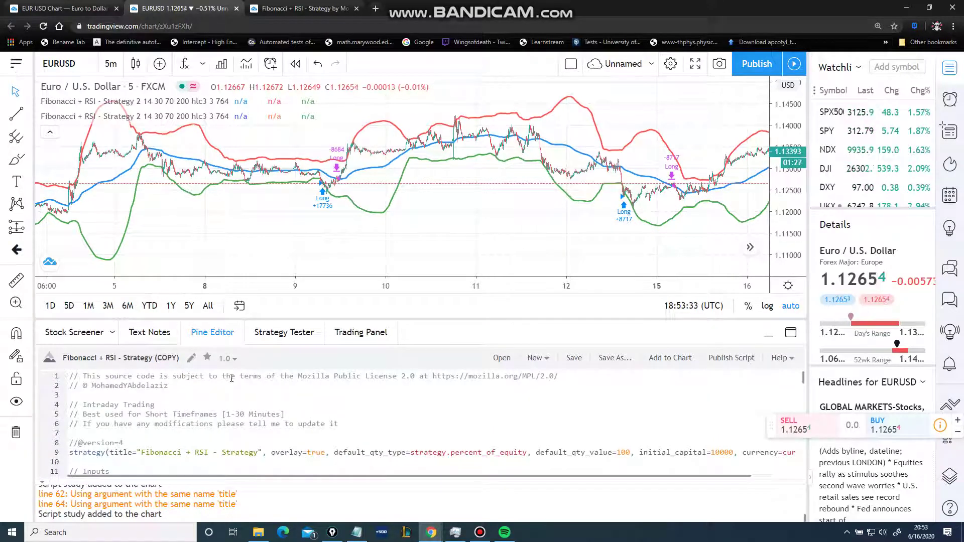
Set the EURUSD chart's interval to 1 minute and add the copied Fibonacci + RSI strategy to the chart
{"action": "left_click", "coordinate": [111, 65]}
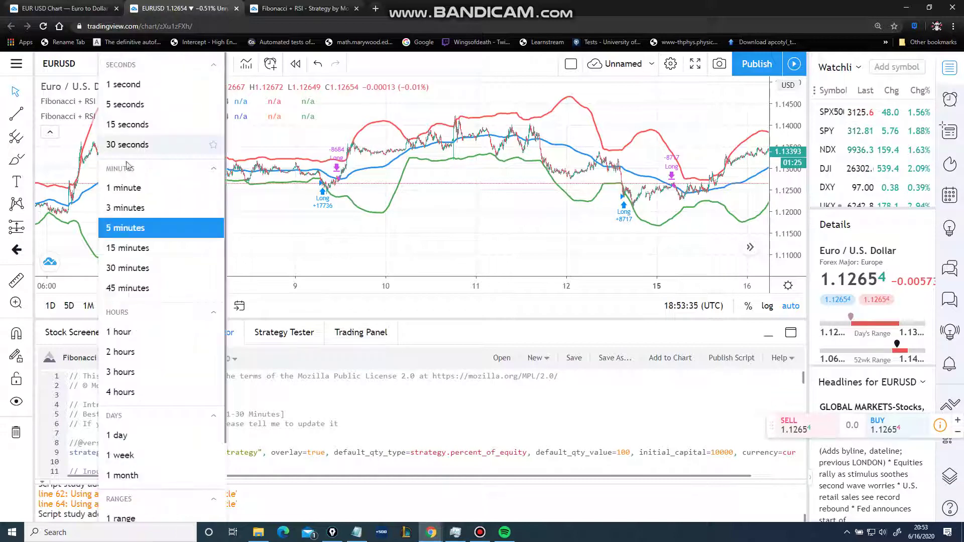
{"action": "left_click", "coordinate": [127, 190]}
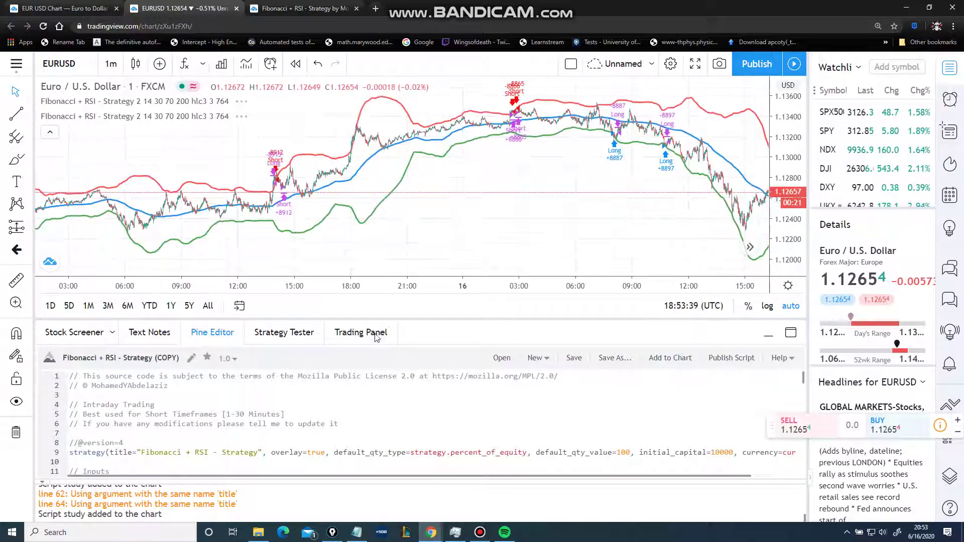
{"action": "left_click", "coordinate": [679, 359]}
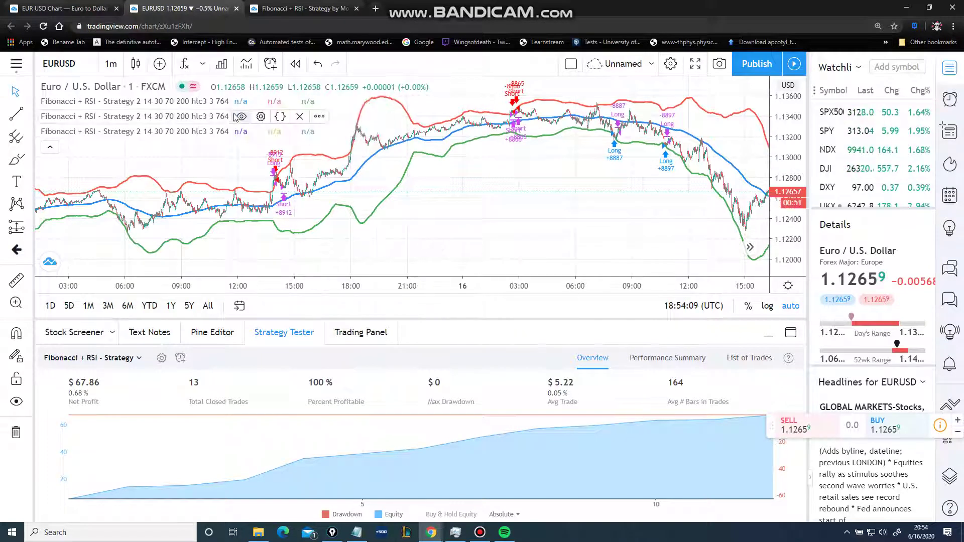
Remove all copies of the Fibonacci + RSI strategy from the EURUSD chart
{"action": "left_click", "coordinate": [299, 101]}
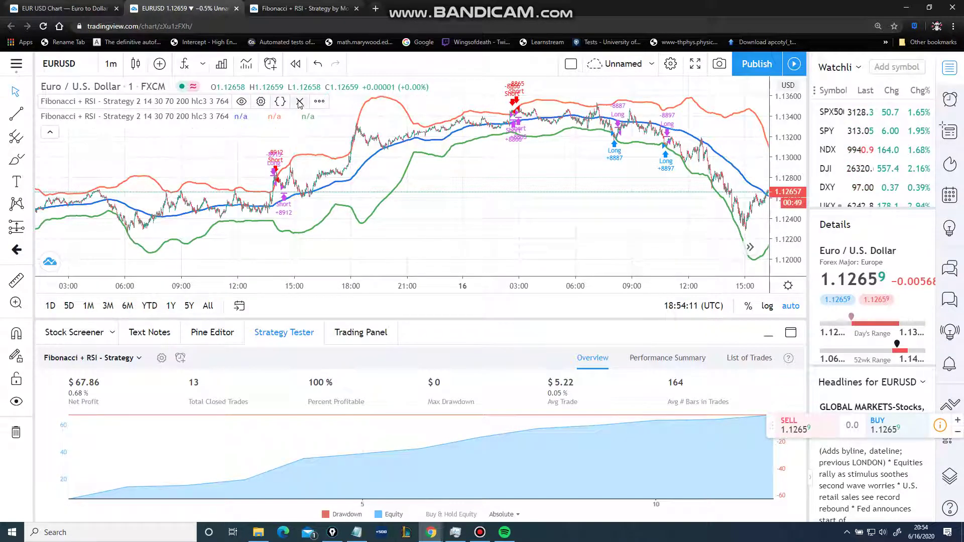
{"action": "left_click", "coordinate": [300, 102]}
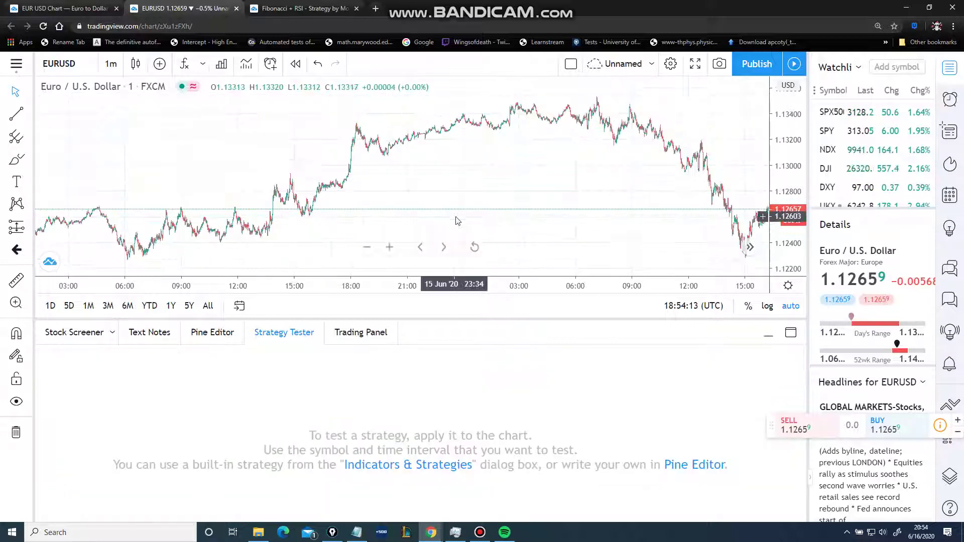
Examine the bare EURUSD 1-minute price action from 14 to 16 June 2020
{"action": "left_click_drag", "start_coordinate": [290, 222], "coordinate": [394, 195]}
{"action": "scroll", "coordinate": [436, 190], "scroll_direction": "up", "scroll_amount": 11}
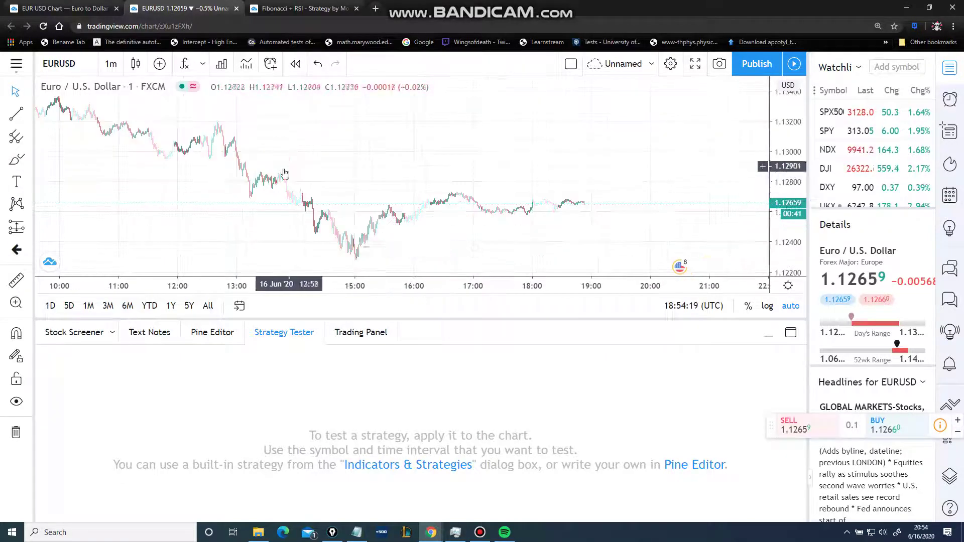
{"action": "scroll", "coordinate": [282, 178], "scroll_direction": "down", "scroll_amount": 3}
{"action": "left_click_drag", "start_coordinate": [239, 189], "coordinate": [578, 236]}
{"action": "scroll", "coordinate": [417, 190], "scroll_direction": "down", "scroll_amount": 3}
{"action": "left_click_drag", "start_coordinate": [350, 183], "coordinate": [478, 203]}
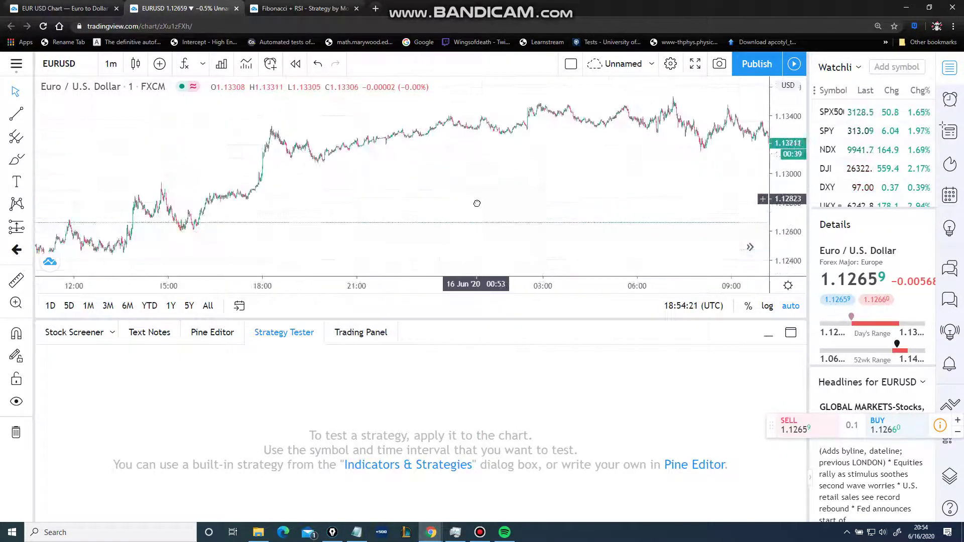
{"action": "left_click_drag", "start_coordinate": [139, 156], "coordinate": [329, 168]}
{"action": "left_click_drag", "start_coordinate": [173, 168], "coordinate": [501, 176]}
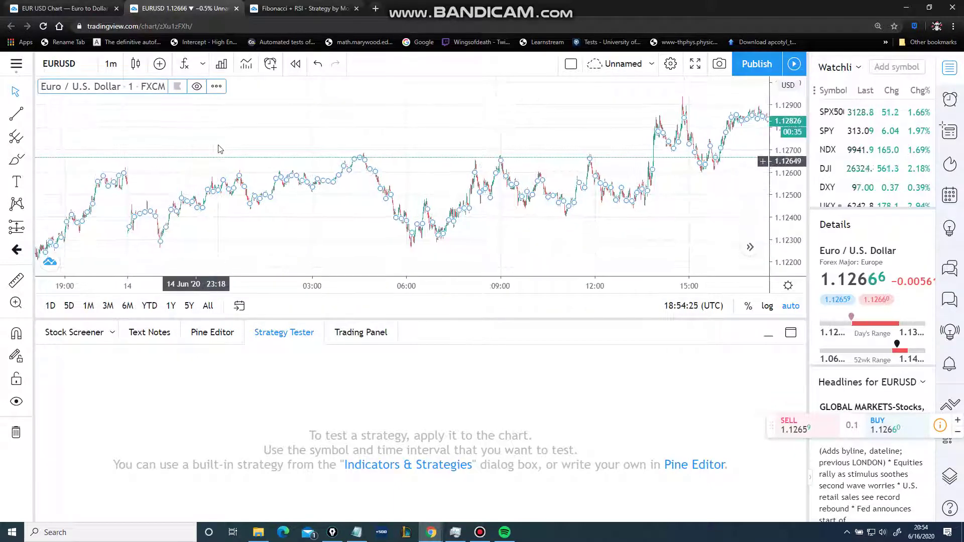
{"action": "left_click_drag", "start_coordinate": [220, 145], "coordinate": [185, 147]}
{"action": "left_click_drag", "start_coordinate": [381, 163], "coordinate": [170, 162]}
{"action": "left_click_drag", "start_coordinate": [284, 146], "coordinate": [143, 143]}
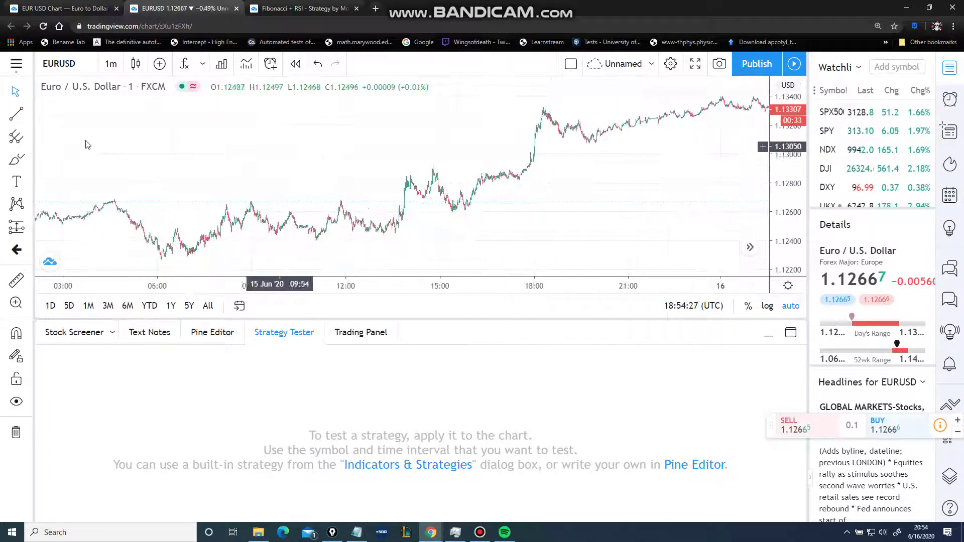
{"action": "left_click_drag", "start_coordinate": [359, 148], "coordinate": [119, 145]}
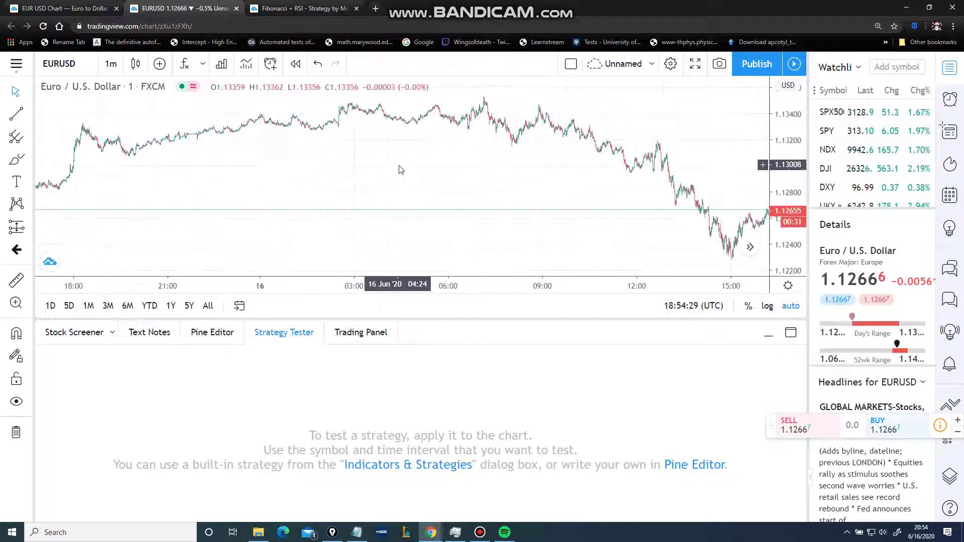
{"action": "left_click_drag", "start_coordinate": [562, 168], "coordinate": [251, 168]}
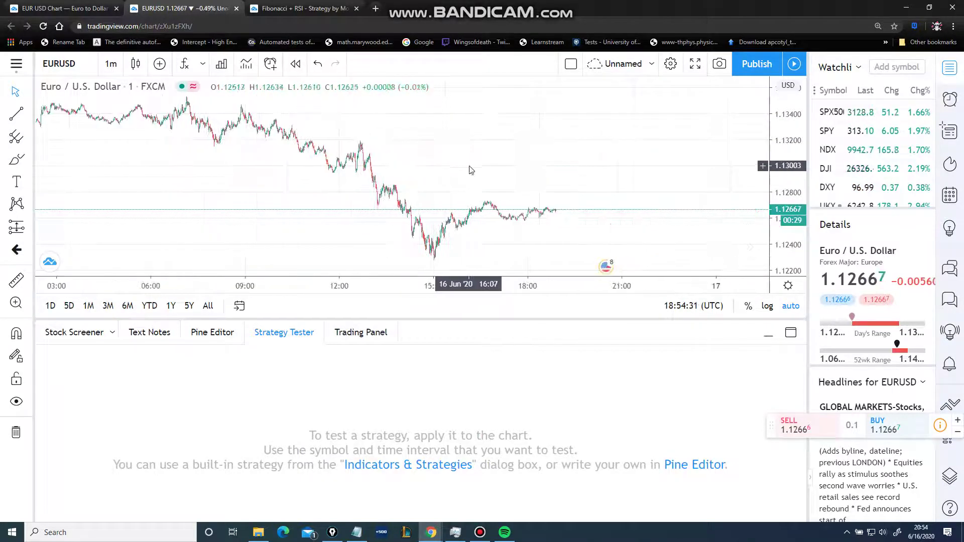
{"action": "left_click_drag", "start_coordinate": [472, 168], "coordinate": [606, 201]}
{"action": "left_click_drag", "start_coordinate": [275, 196], "coordinate": [340, 187]}
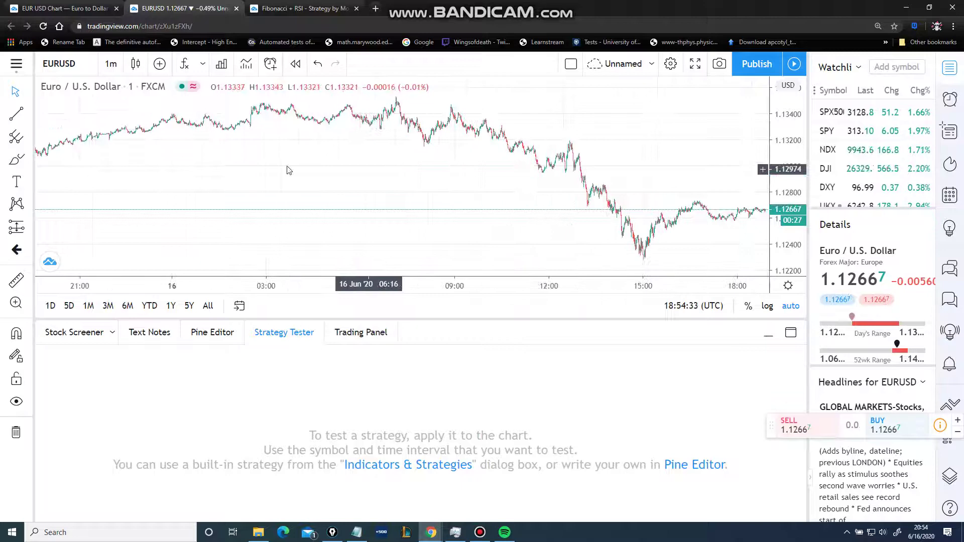
Examine the EURUSD 1-minute price action of 15 June 2020, from around noon to 23:00
{"action": "left_click_drag", "start_coordinate": [406, 171], "coordinate": [624, 217]}
{"action": "left_click_drag", "start_coordinate": [563, 183], "coordinate": [626, 179]}
{"action": "left_click_drag", "start_coordinate": [527, 179], "coordinate": [624, 179]}
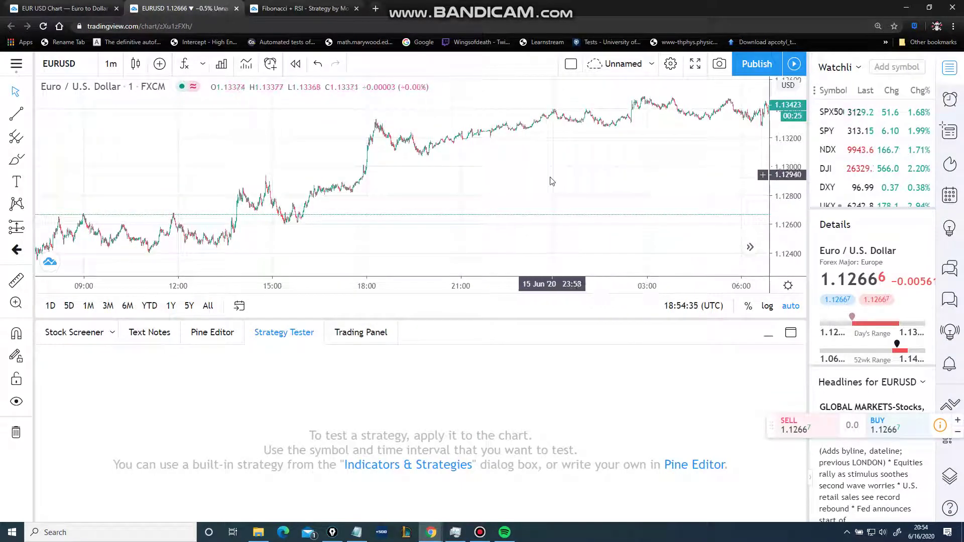
{"action": "left_click_drag", "start_coordinate": [409, 170], "coordinate": [565, 185]}
{"action": "scroll", "coordinate": [380, 134], "scroll_direction": "up", "scroll_amount": 7}
{"action": "scroll", "coordinate": [191, 166], "scroll_direction": "up", "scroll_amount": 3}
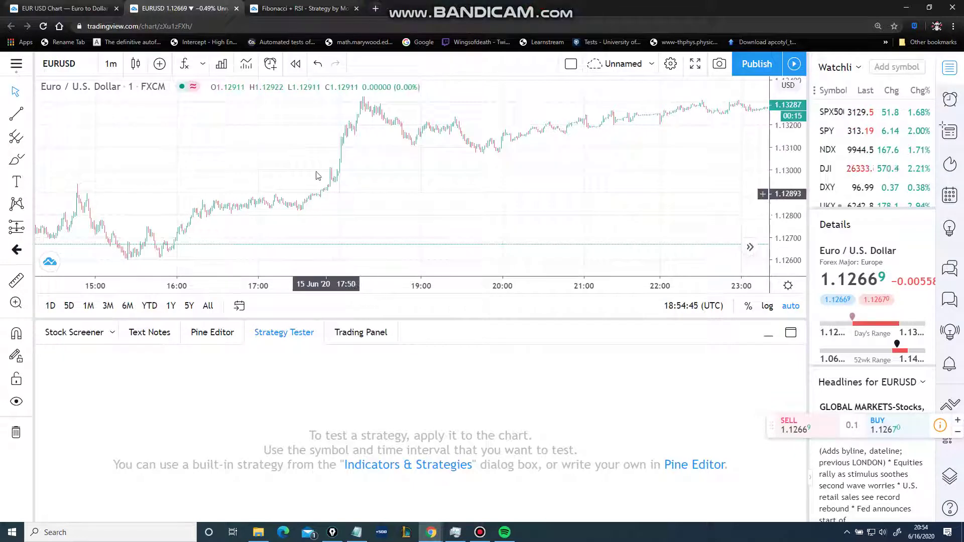
{"action": "left_click_drag", "start_coordinate": [319, 173], "coordinate": [523, 174]}
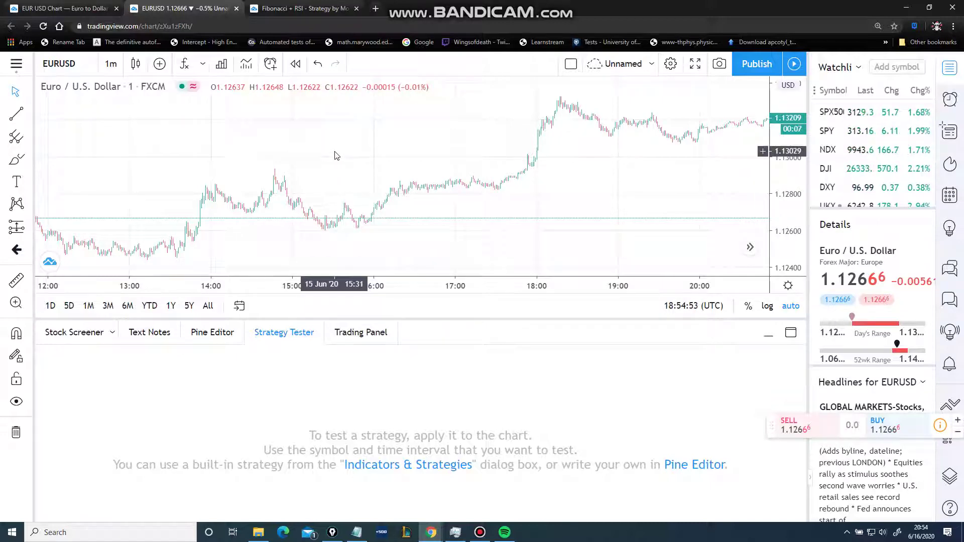
{"action": "left_click_drag", "start_coordinate": [483, 146], "coordinate": [336, 151]}
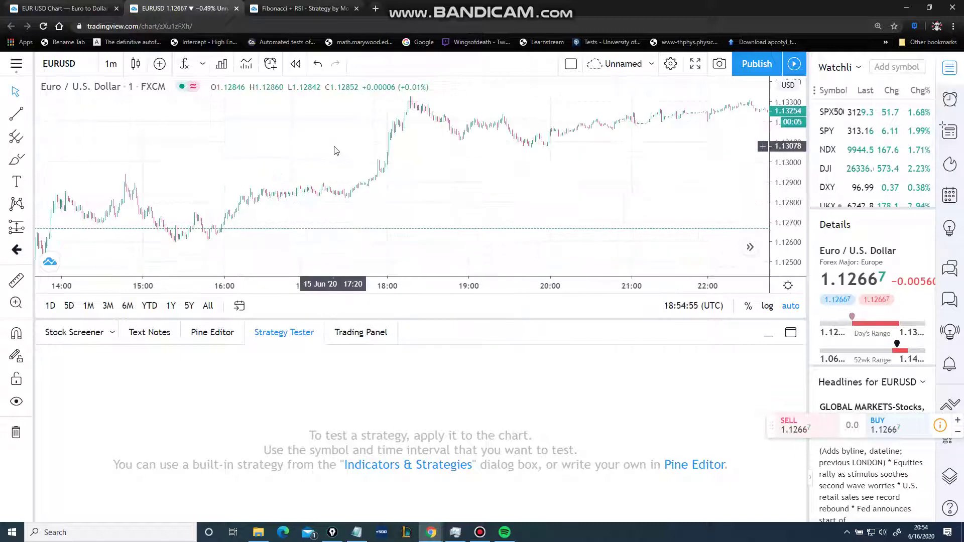
Inspect the individual 1-minute candles of the 15 June price move around 18:00 in close-up
{"action": "scroll", "coordinate": [336, 150], "scroll_direction": "up", "scroll_amount": 5}
{"action": "left_click_drag", "start_coordinate": [233, 185], "coordinate": [448, 216]}
{"action": "scroll", "coordinate": [350, 164], "scroll_direction": "up", "scroll_amount": 1}
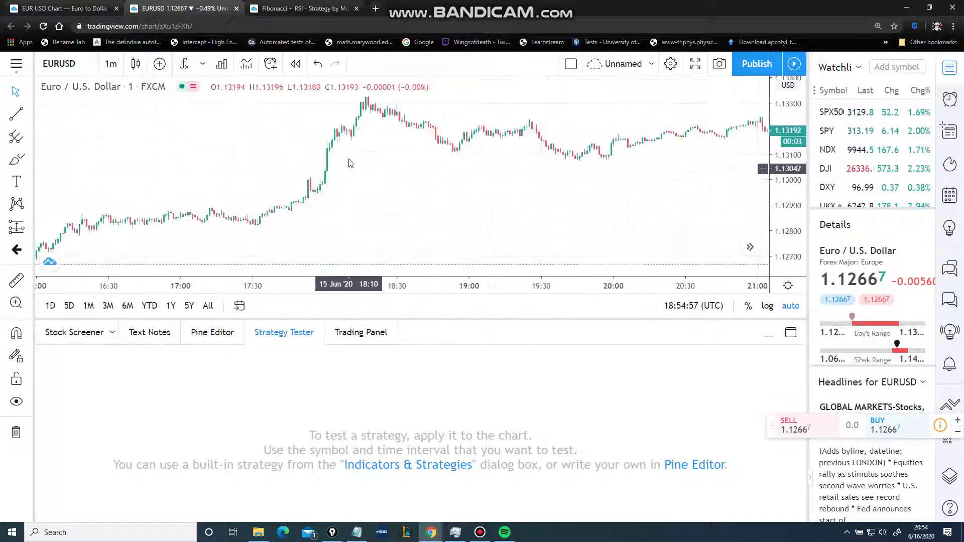
{"action": "scroll", "coordinate": [350, 162], "scroll_direction": "up", "scroll_amount": 3}
{"action": "left_click_drag", "start_coordinate": [276, 175], "coordinate": [499, 179]}
{"action": "scroll", "coordinate": [341, 157], "scroll_direction": "up", "scroll_amount": 4}
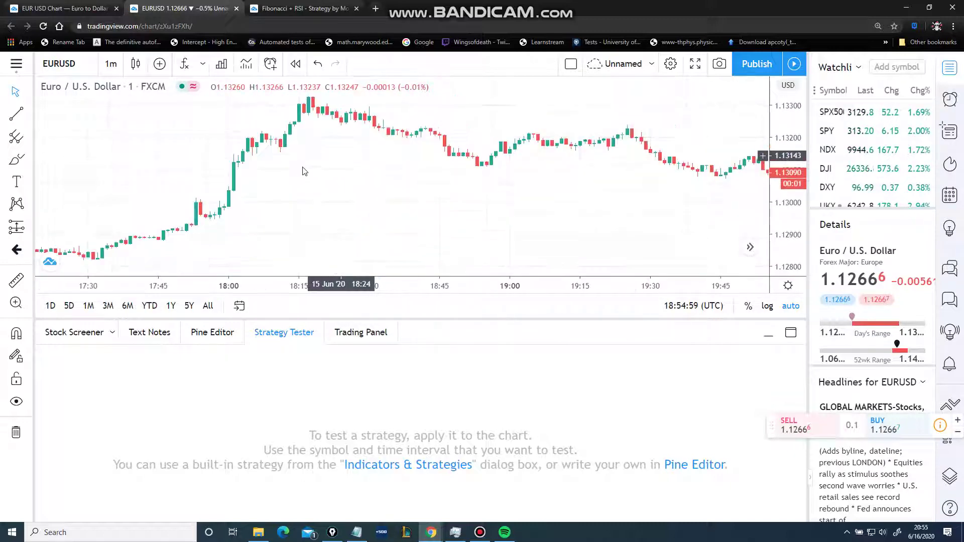
{"action": "left_click_drag", "start_coordinate": [303, 171], "coordinate": [430, 176]}
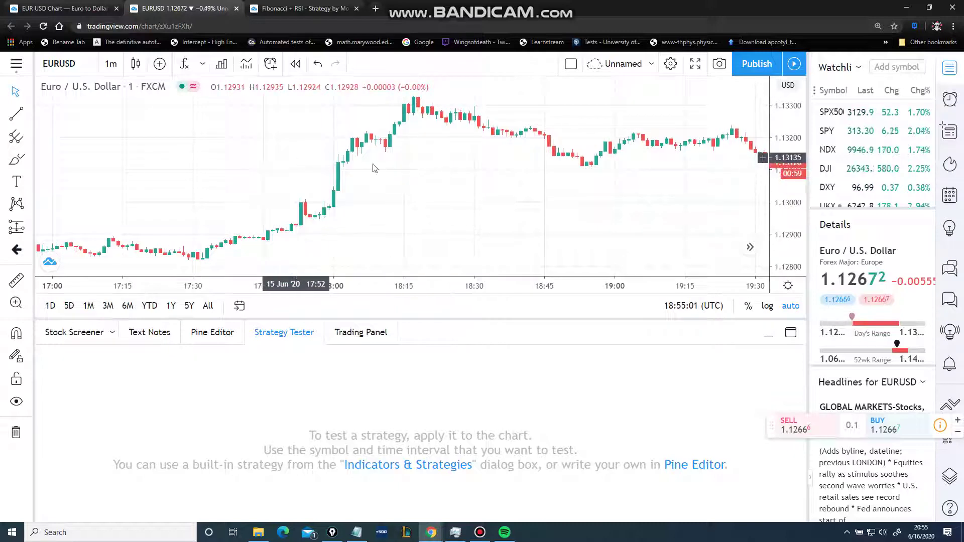
Examine the close-up candles through 23:30 on 15 June and back to the 16:00 to 18:30 stretch
{"action": "mouse_move", "coordinate": [575, 141]}
{"action": "left_mouse_down"}
{"action": "mouse_move", "coordinate": [314, 172]}
{"action": "mouse_move", "coordinate": [97, 216]}
{"action": "left_mouse_up"}
{"action": "mouse_move", "coordinate": [351, 189]}
{"action": "left_mouse_down"}
{"action": "mouse_move", "coordinate": [201, 197]}
{"action": "mouse_move", "coordinate": [90, 185]}
{"action": "left_mouse_up"}
{"action": "left_click_drag", "start_coordinate": [489, 125], "coordinate": [87, 131]}
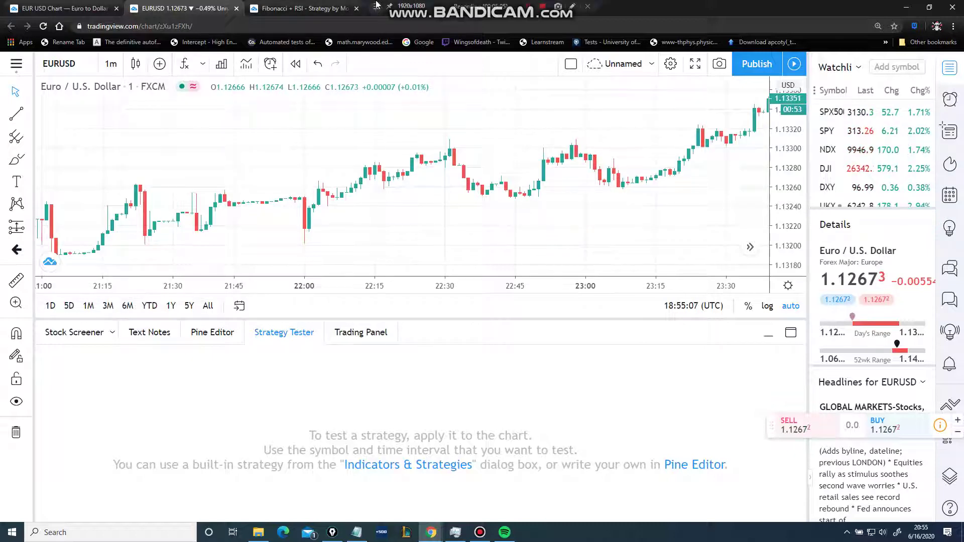
{"action": "left_click_drag", "start_coordinate": [280, 169], "coordinate": [643, 180]}
{"action": "left_click_drag", "start_coordinate": [335, 218], "coordinate": [460, 220]}
{"action": "left_click_drag", "start_coordinate": [347, 193], "coordinate": [555, 163]}
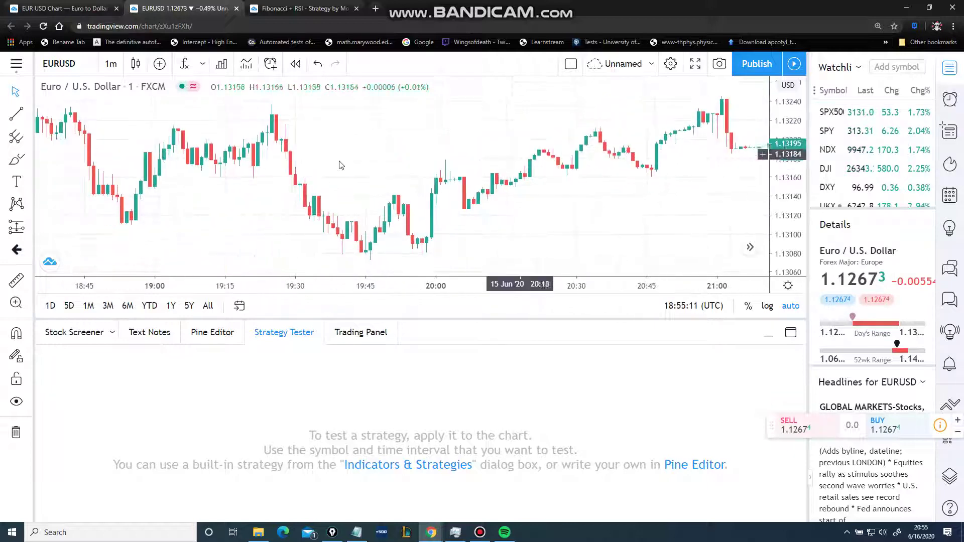
{"action": "left_click_drag", "start_coordinate": [343, 163], "coordinate": [464, 170]}
{"action": "left_click_drag", "start_coordinate": [318, 141], "coordinate": [561, 146]}
{"action": "left_click_drag", "start_coordinate": [158, 150], "coordinate": [539, 171]}
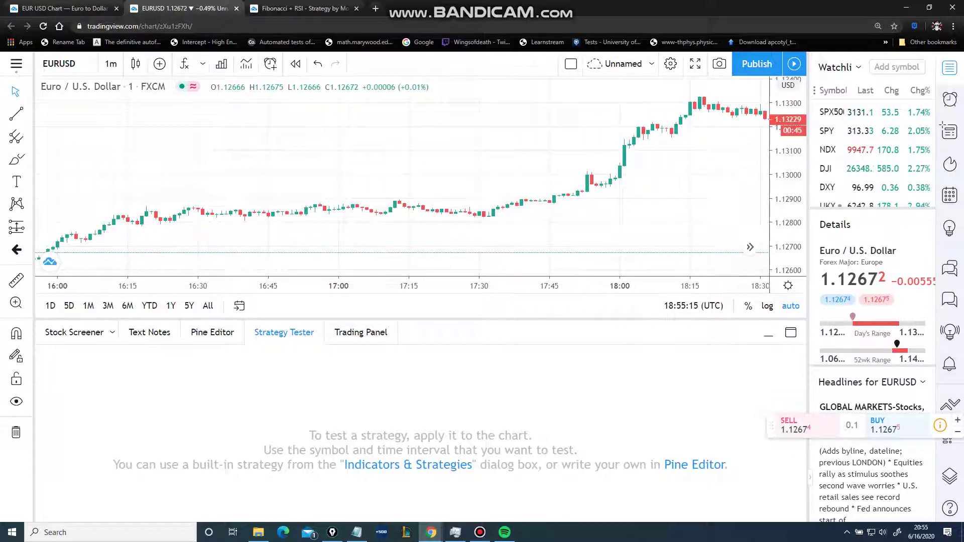